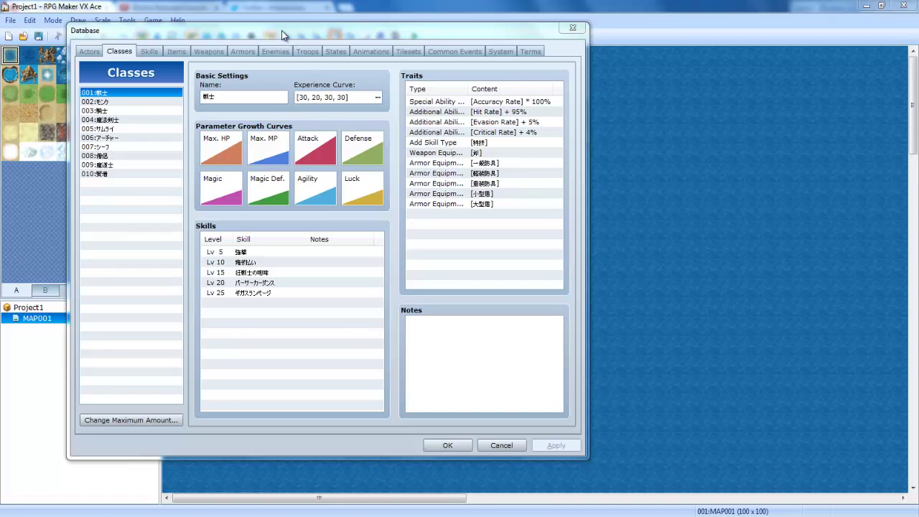
Step: Move the Database window and browse the Actors, Terms, Skills, Items and Classes tabs
left_click_drag(282, 30, 391, 28)
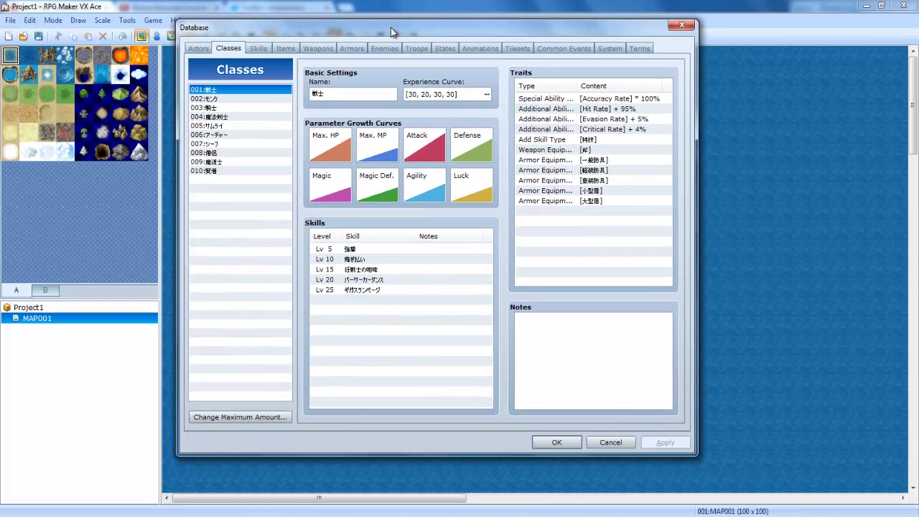
left_click(210, 48)
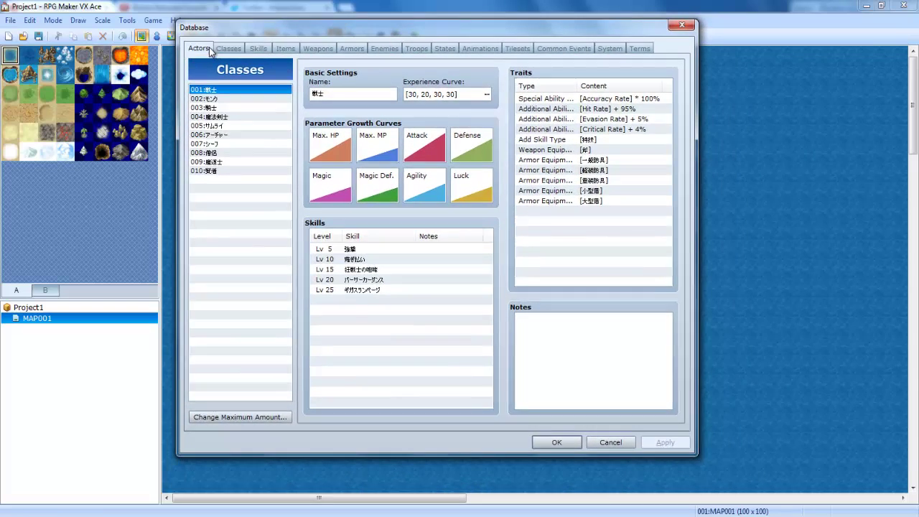
left_click(237, 98)
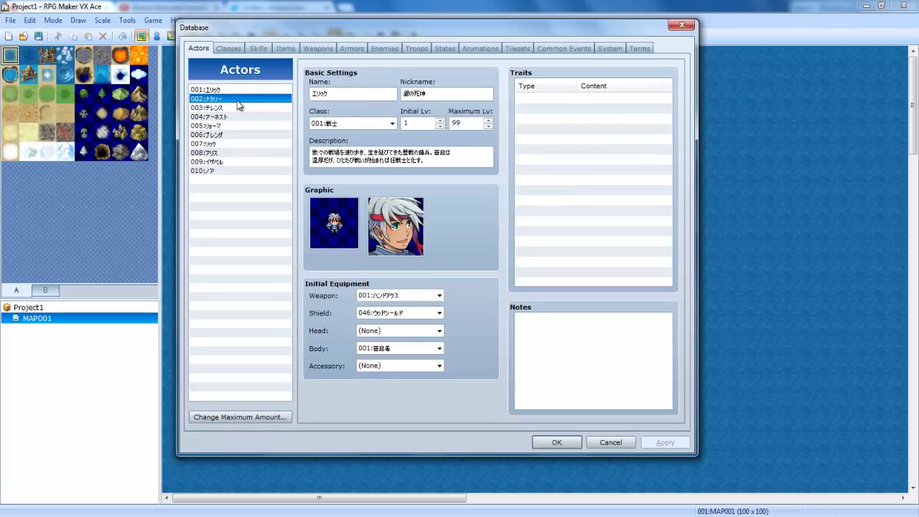
left_click(227, 89)
left_click(639, 47)
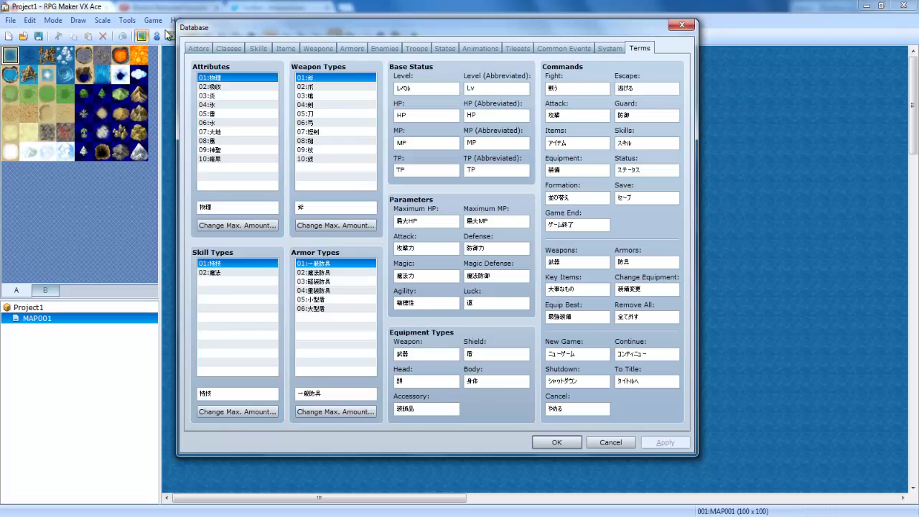
left_click(228, 48)
left_click(258, 48)
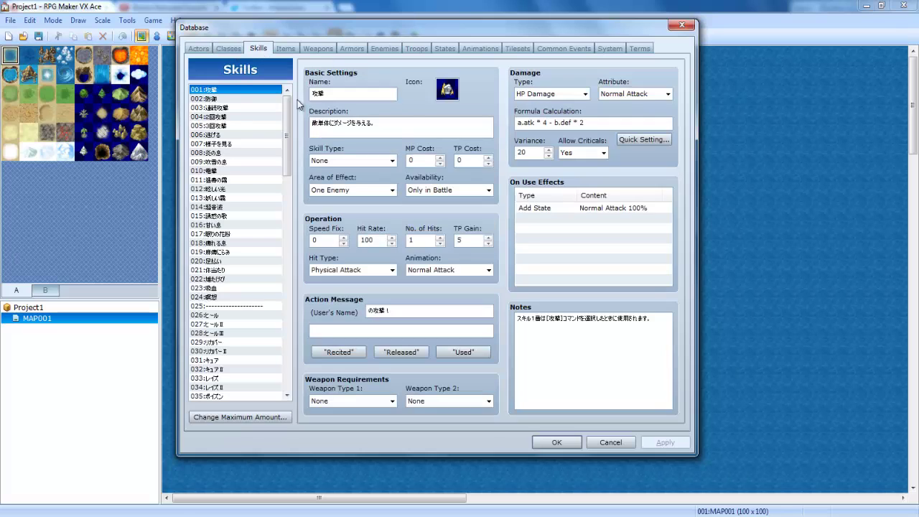
left_click(284, 48)
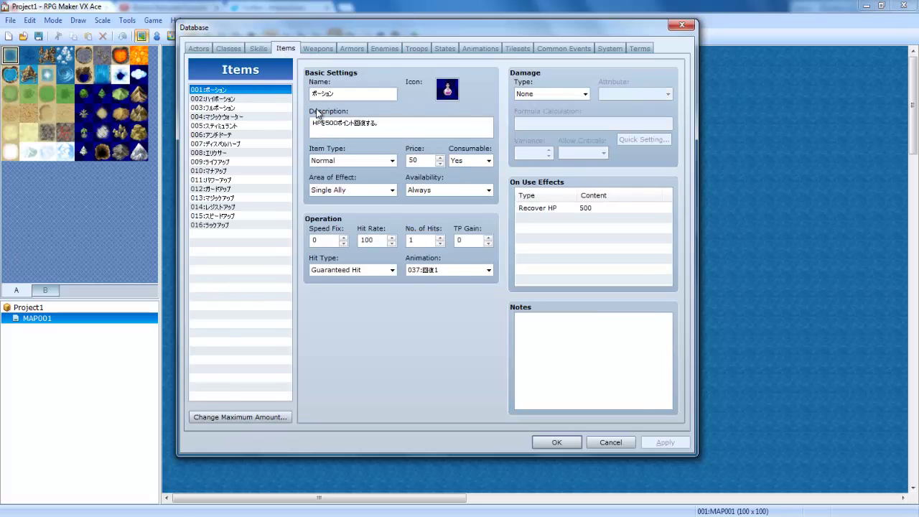
left_click(230, 48)
left_click(219, 51)
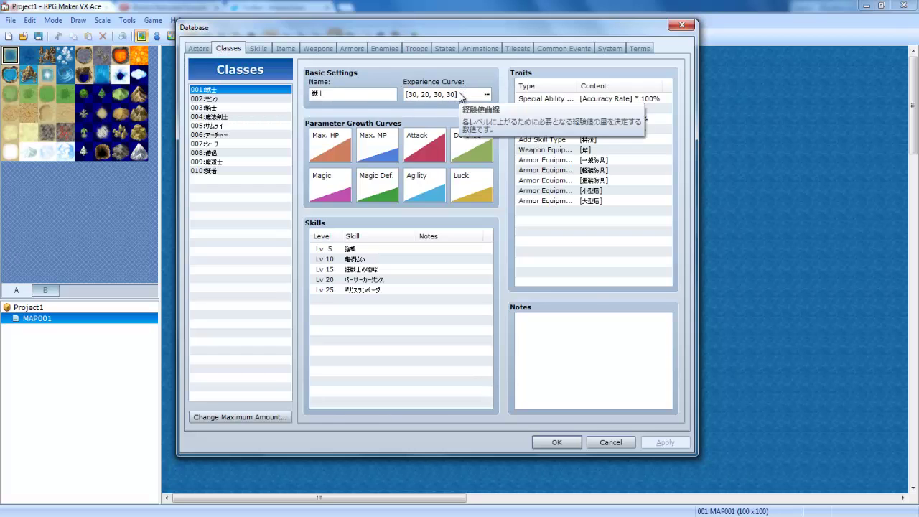
Step: Open class 001's experience curve, close it unchanged, and cancel out of the Database
double_click(460, 95)
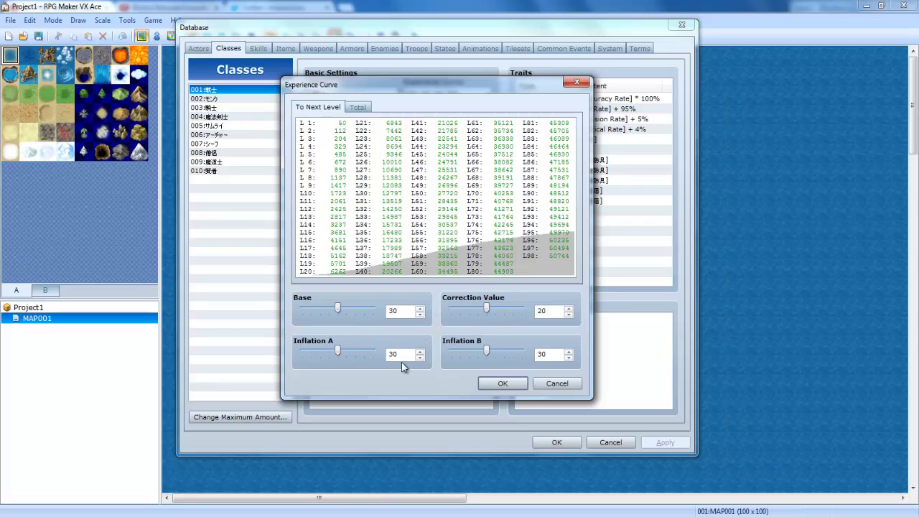
left_click(576, 82)
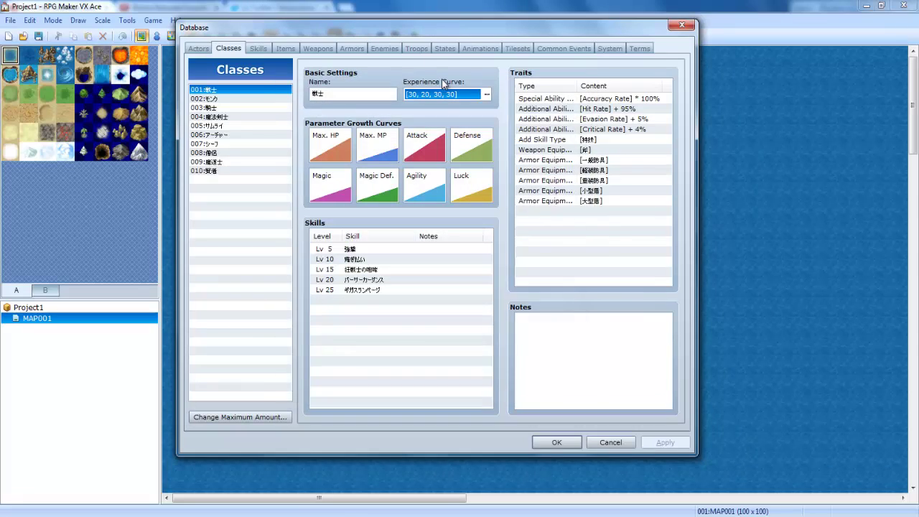
left_click(610, 442)
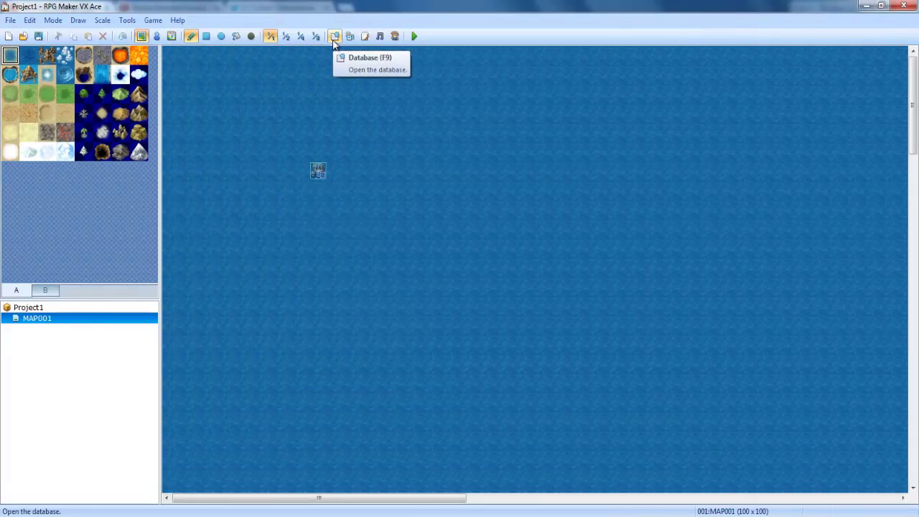
Step: Reopen the Database and paste 'Warrior' as class 001's name
left_click(334, 37)
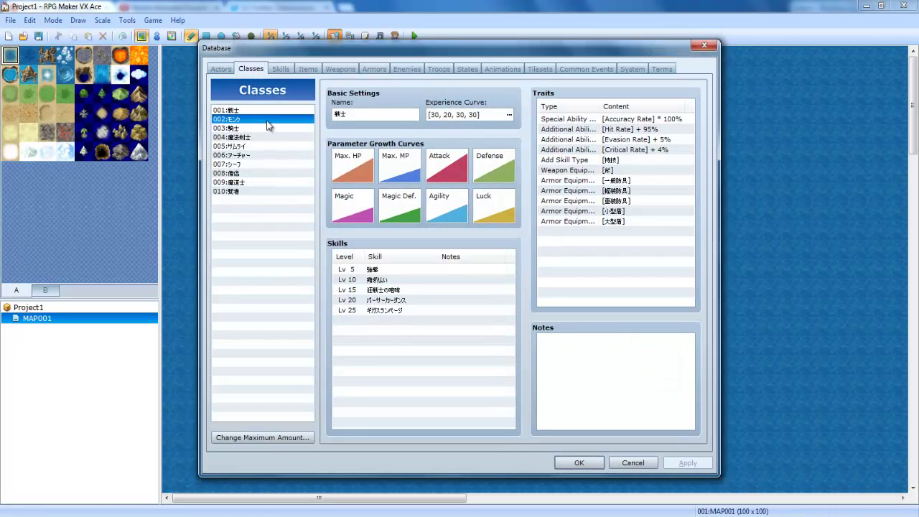
double_click(356, 117)
type("Warrior")
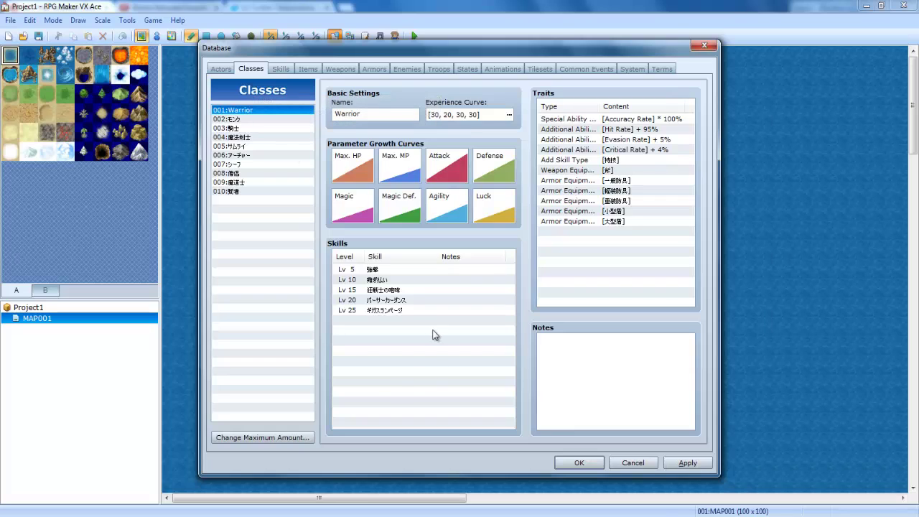
double_click(389, 115)
left_click(402, 117)
Step: Open the Warrior's Experience Curve, recentre it, and end on the Total view (50 at L2, 162 at L3)
left_click(472, 117)
left_click_drag(431, 100, 609, 57)
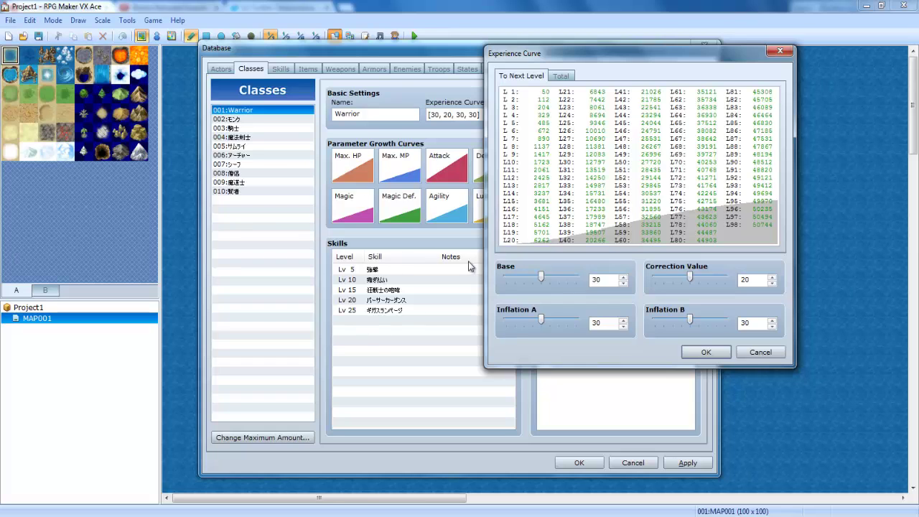
left_click_drag(680, 55, 493, 88)
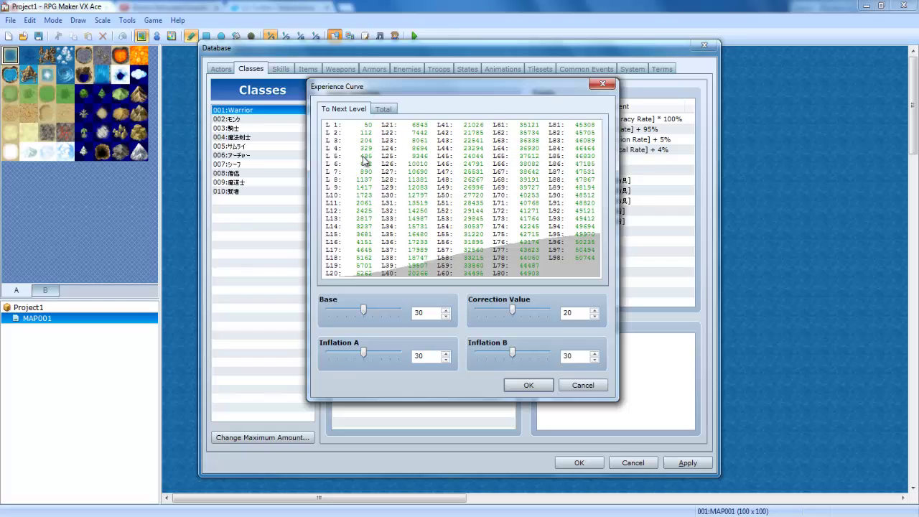
left_click(382, 109)
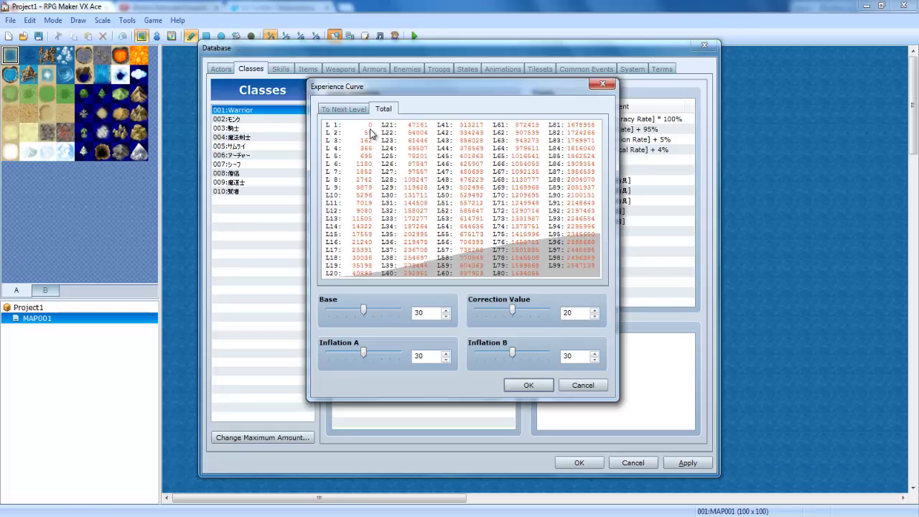
left_click(344, 109)
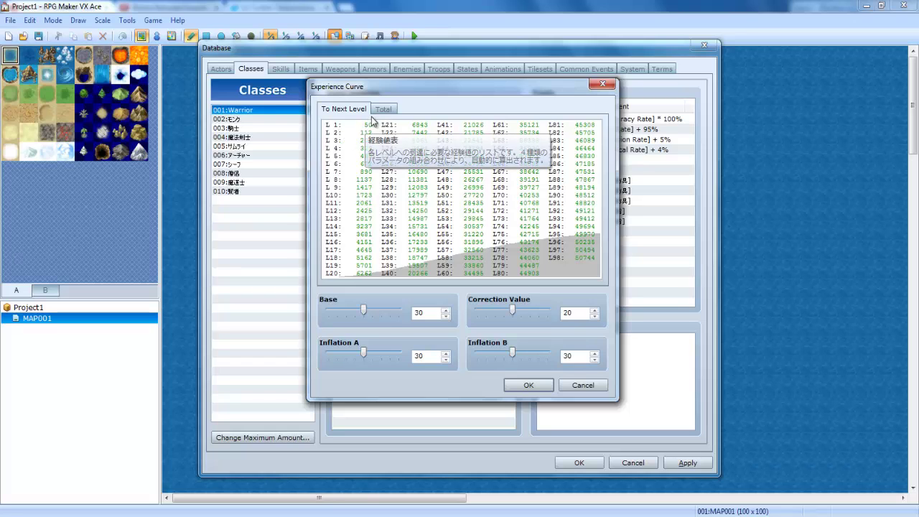
left_click(386, 109)
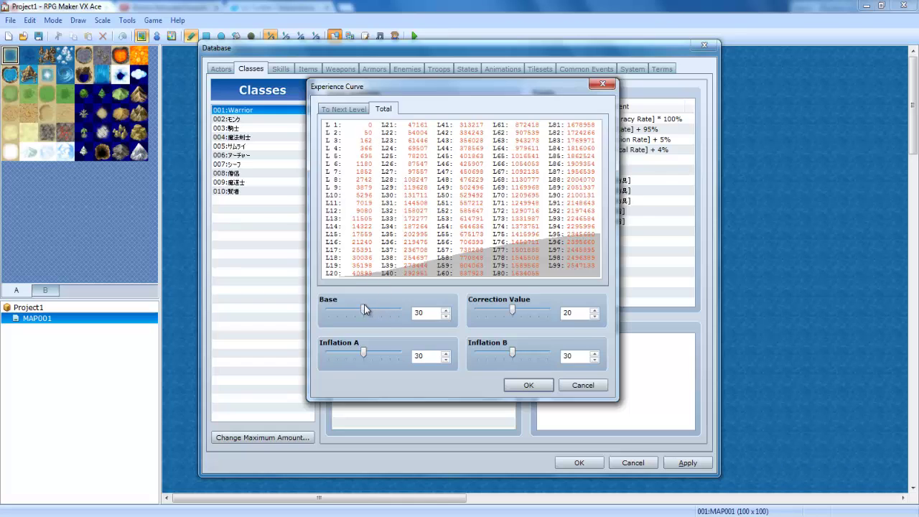
Step: Set the Warrior's curve to Base 16, Correction 0, Inflation A 14, Inflation B 10, and accept
left_click_drag(363, 309, 337, 300)
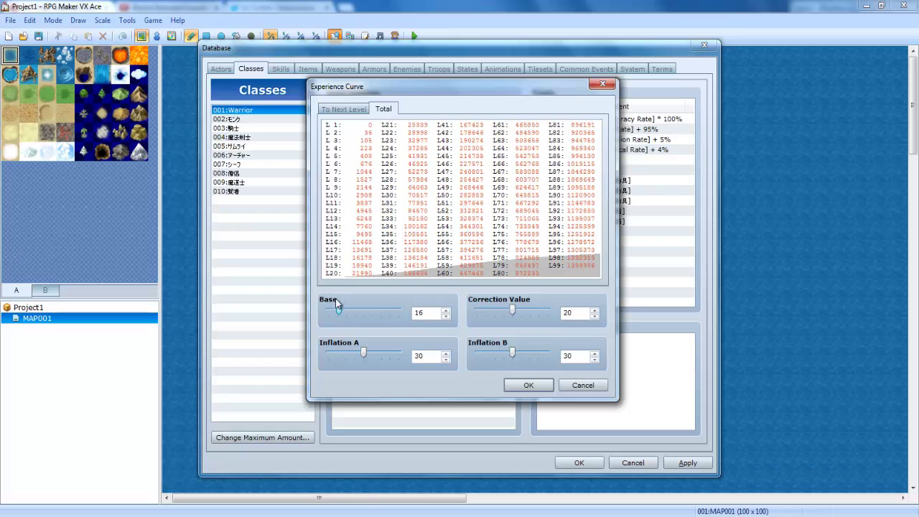
left_click_drag(367, 352, 340, 354)
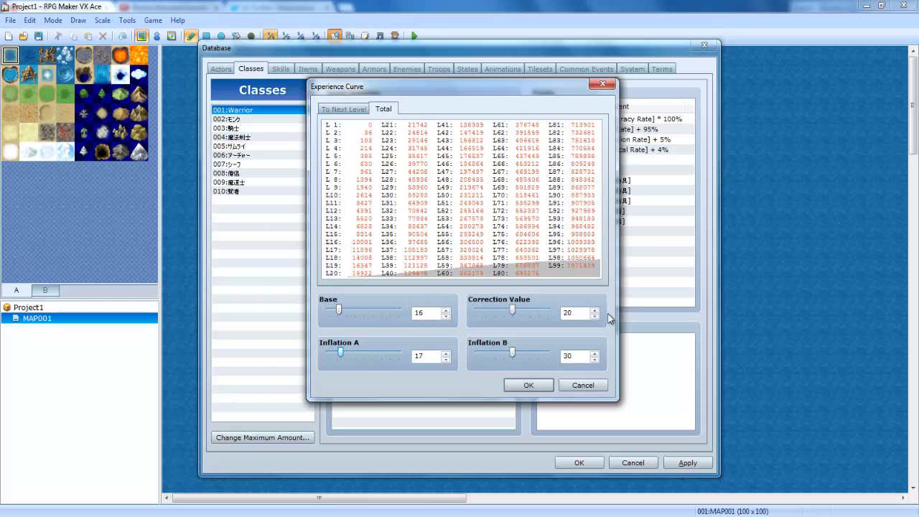
left_click_drag(514, 312, 472, 315)
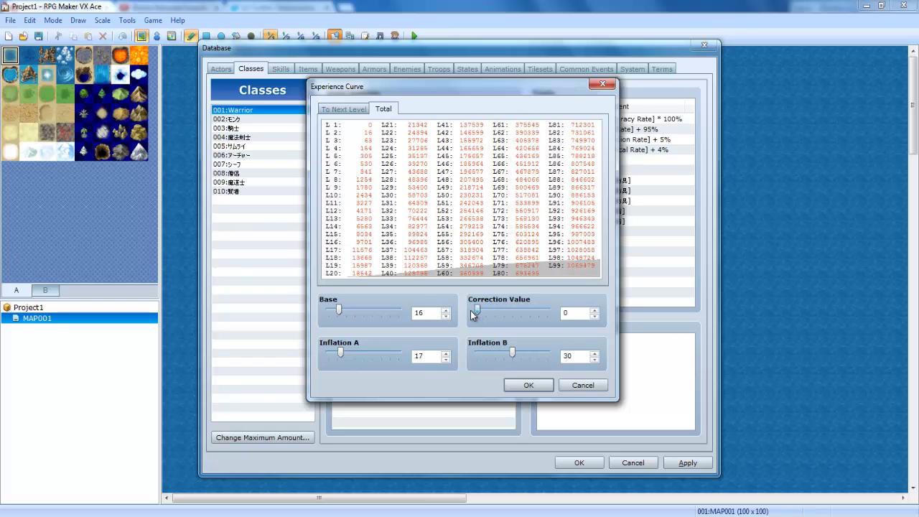
mouse_move(341, 353)
left_mouse_down()
mouse_move(323, 356)
mouse_move(430, 355)
mouse_move(316, 356)
mouse_move(340, 358)
mouse_move(334, 351)
left_mouse_up()
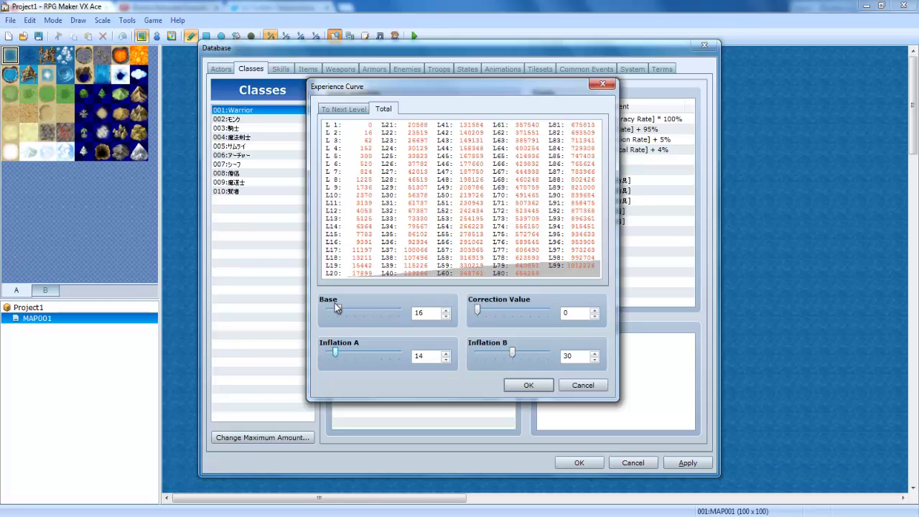
mouse_move(338, 310)
left_mouse_down()
mouse_move(327, 316)
mouse_move(341, 316)
left_mouse_up()
left_click_drag(513, 355, 437, 353)
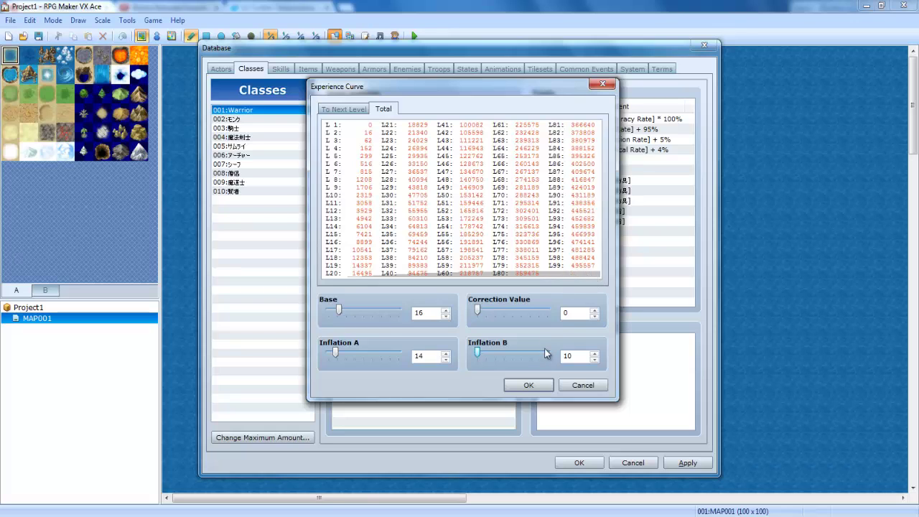
left_click(529, 384)
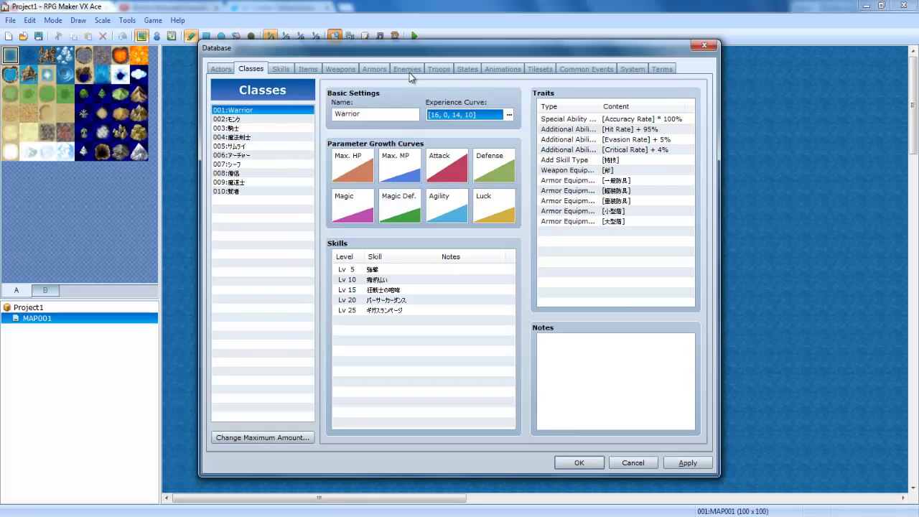
Step: Recheck the Warrior's new curve values, then move on to the Enemies tab
left_click(274, 119)
left_click(276, 111)
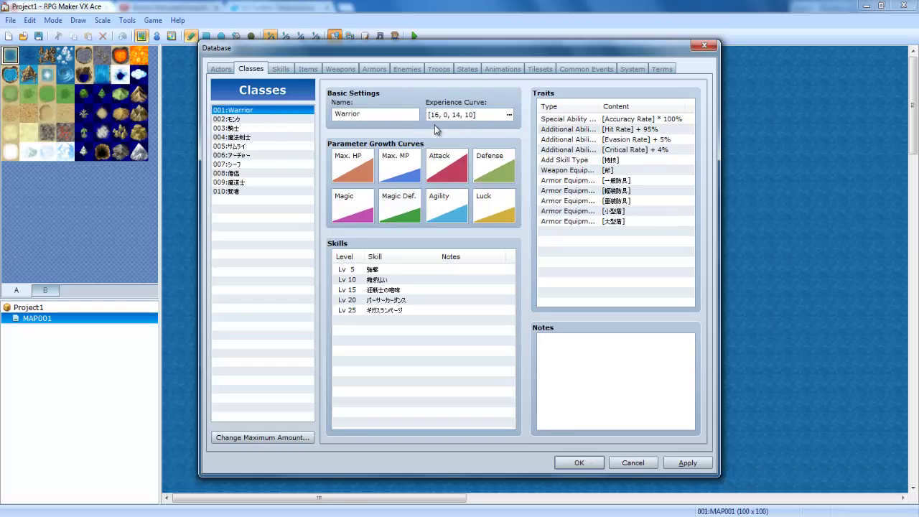
left_click(434, 117)
left_click(489, 70)
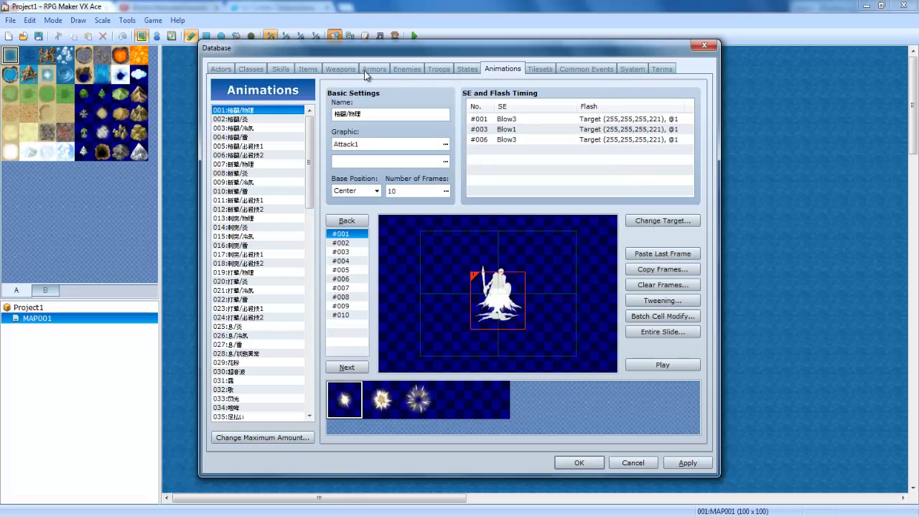
left_click(411, 69)
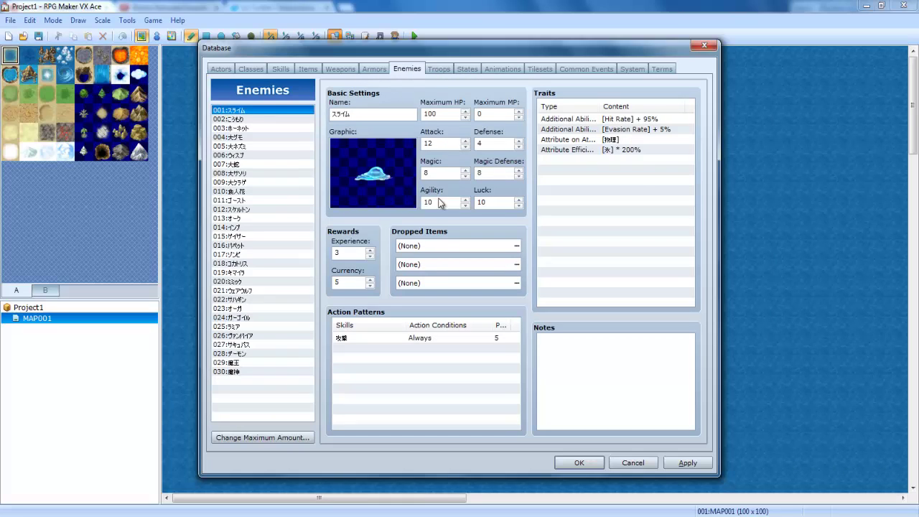
Step: Set enemy EXP rewards to 1 for enemy 001, 3 for 003, 2 for 002, ending on the slime
double_click(345, 250)
left_click(353, 252)
type("1")
key("Tab")
left_click(216, 128)
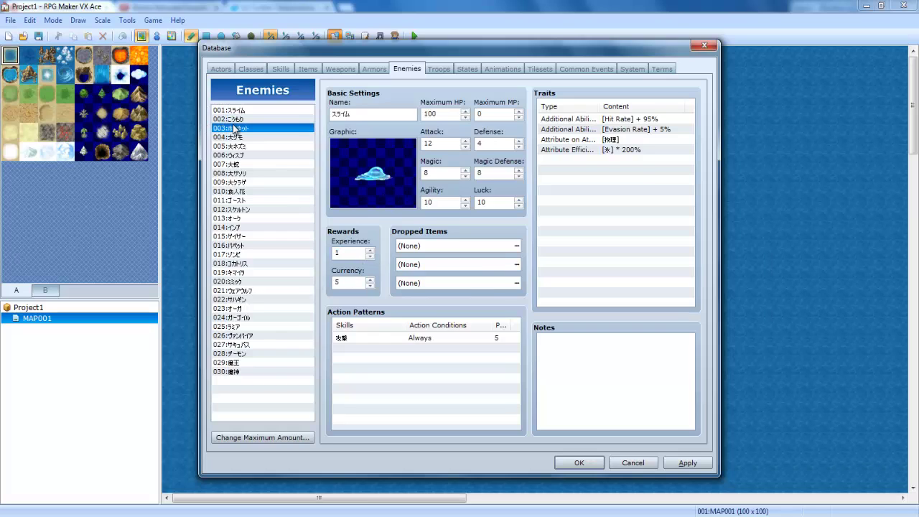
double_click(352, 254)
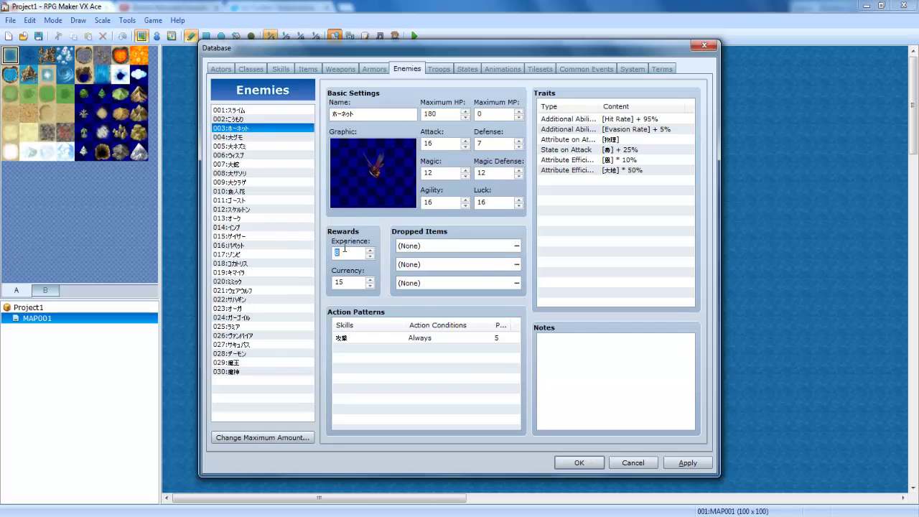
left_click(244, 120)
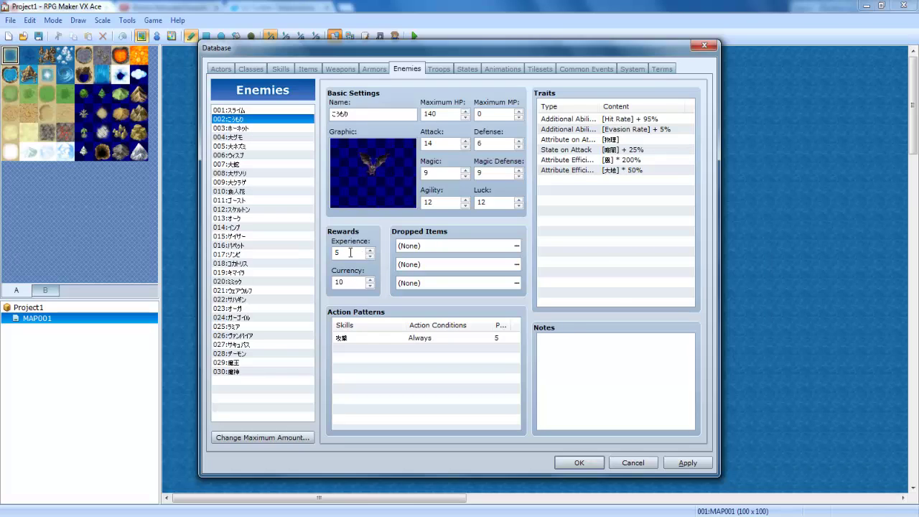
left_click(237, 120)
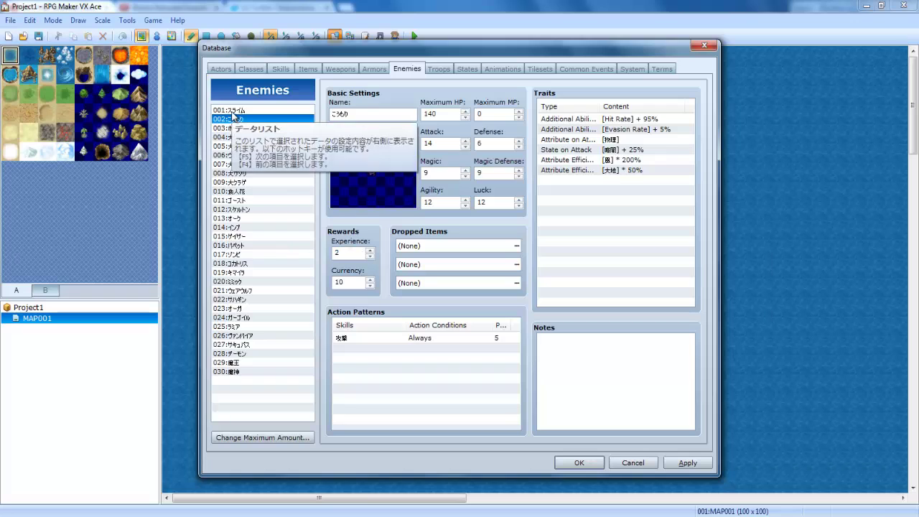
key("Down")
key("Up")
key("Up")
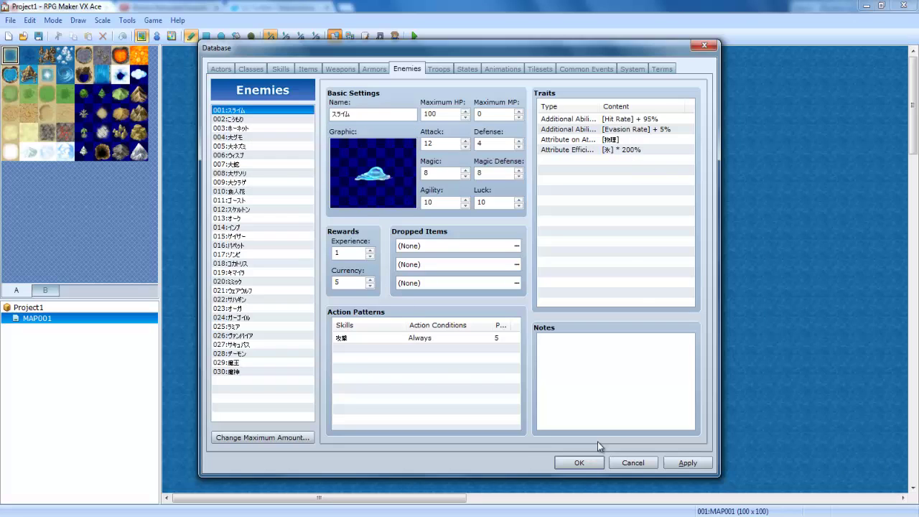
Step: Browse the Classes, Skills, Troops and Enemies tabs, ending on the Warrior class
left_click(251, 68)
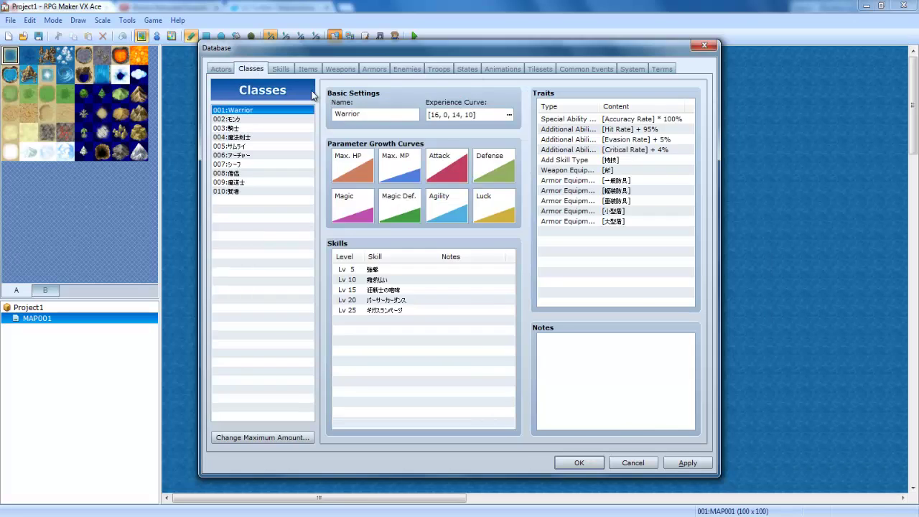
left_click(280, 68)
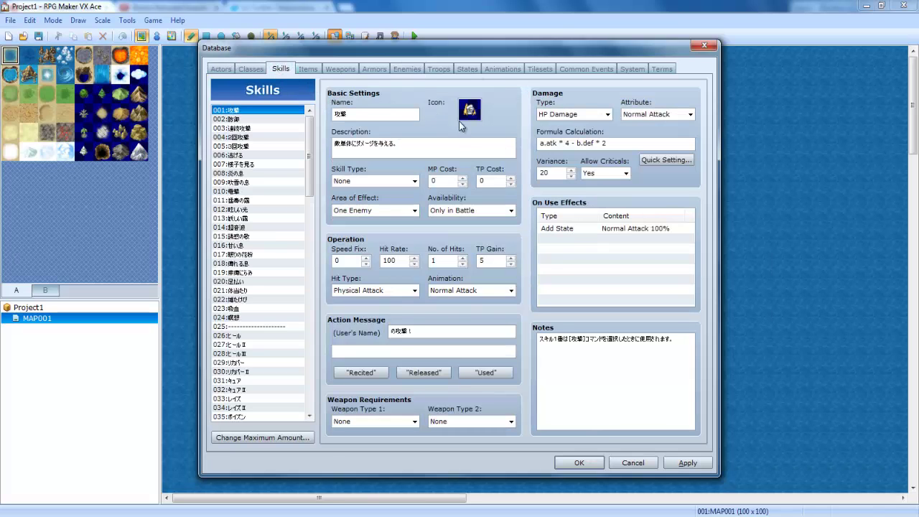
left_click(438, 69)
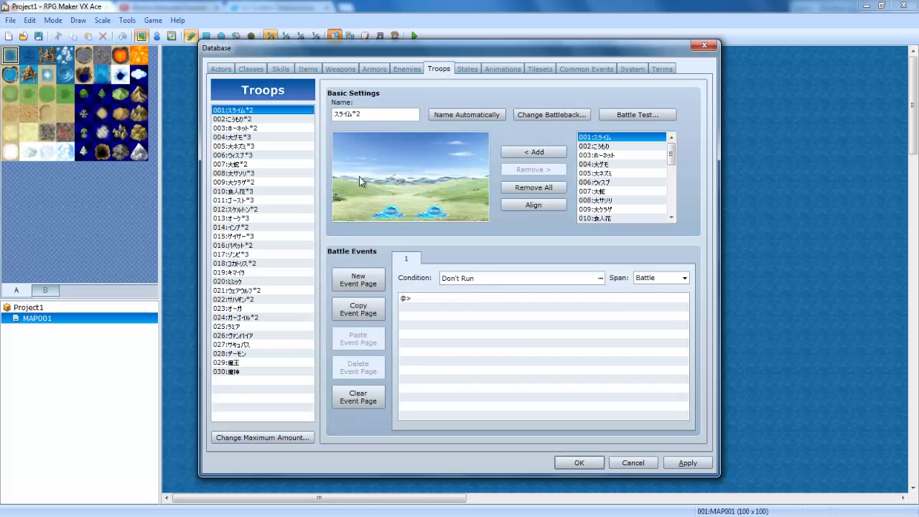
left_click(405, 69)
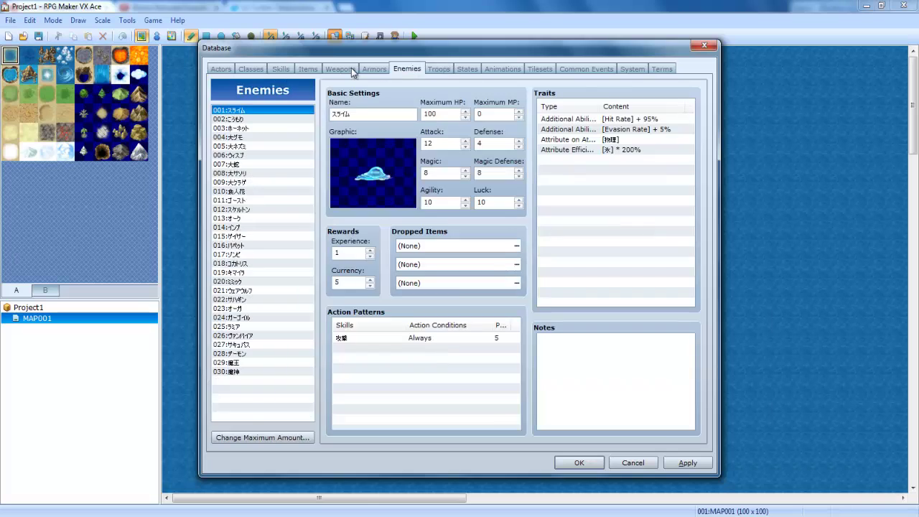
left_click(280, 69)
left_click(252, 70)
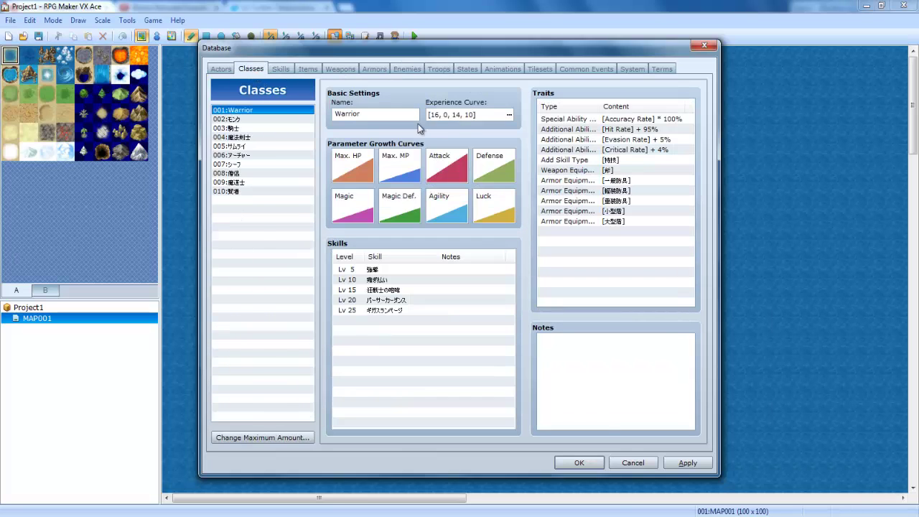
Step: Review the Warrior's experience totals (16 at L2, 62 at L3) and cancel without changes
left_click(459, 120)
left_click(381, 129)
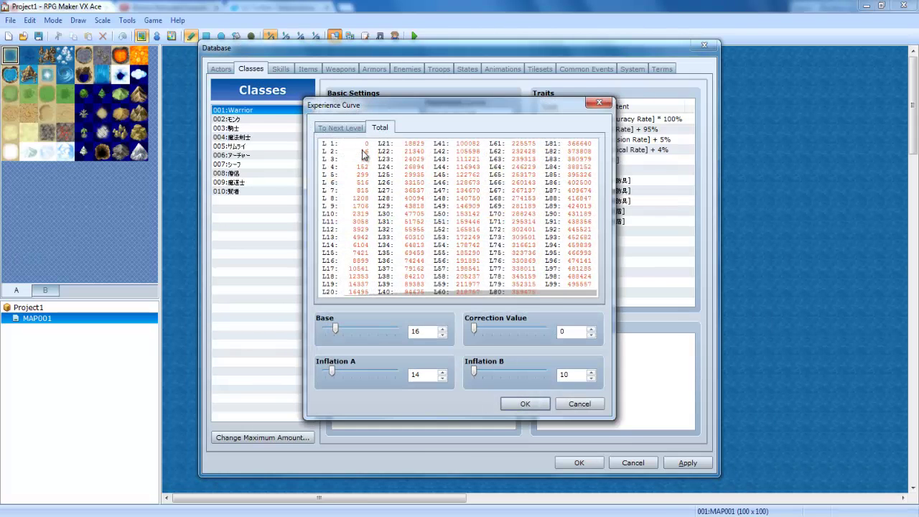
left_click(345, 129)
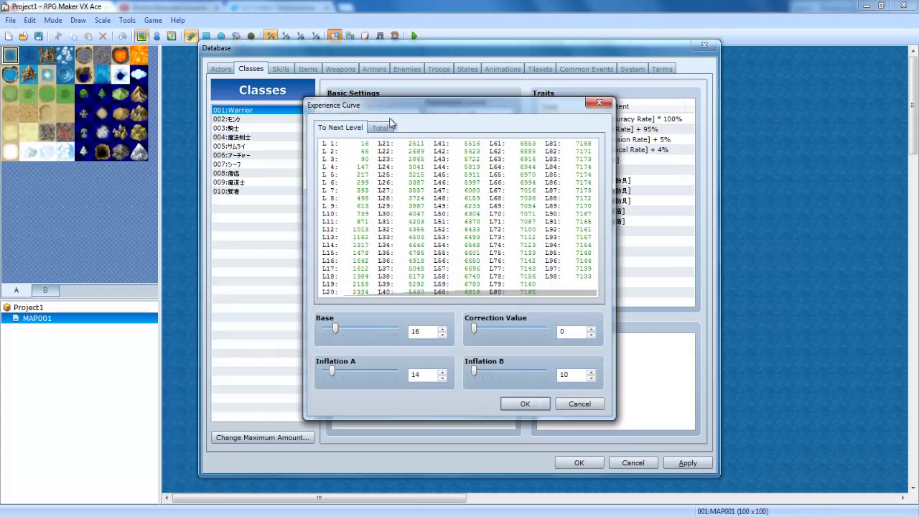
left_click(381, 128)
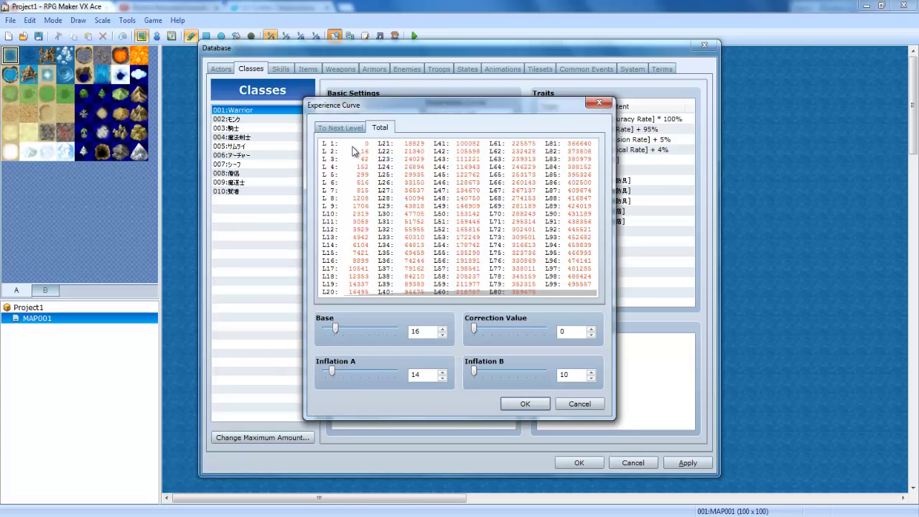
mouse_move(529, 173)
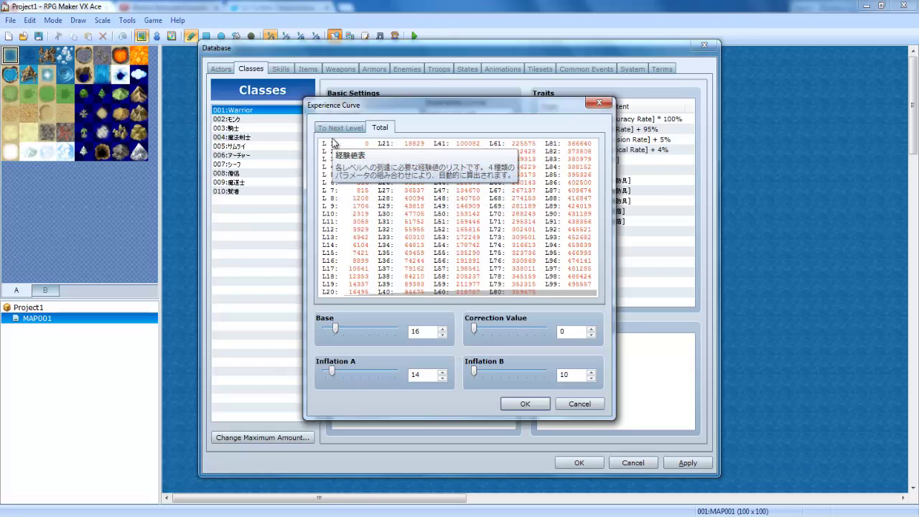
left_click(567, 406)
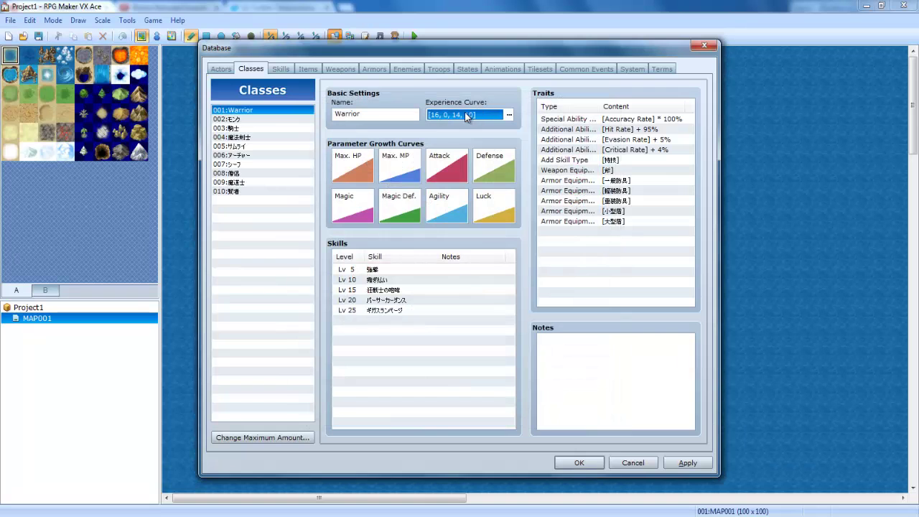
Step: Open the Warrior's Max HP growth curve, reposition the dialog, and apply preset A
double_click(362, 161)
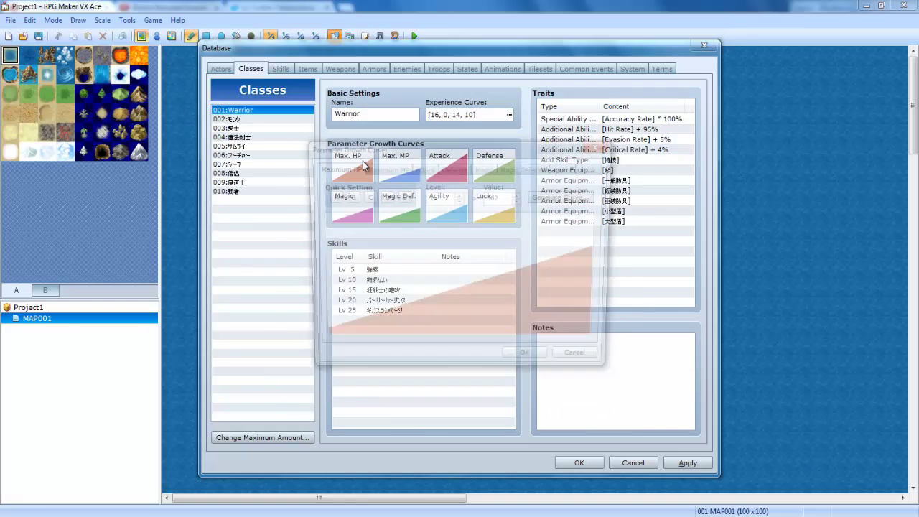
left_click_drag(363, 161, 343, 228)
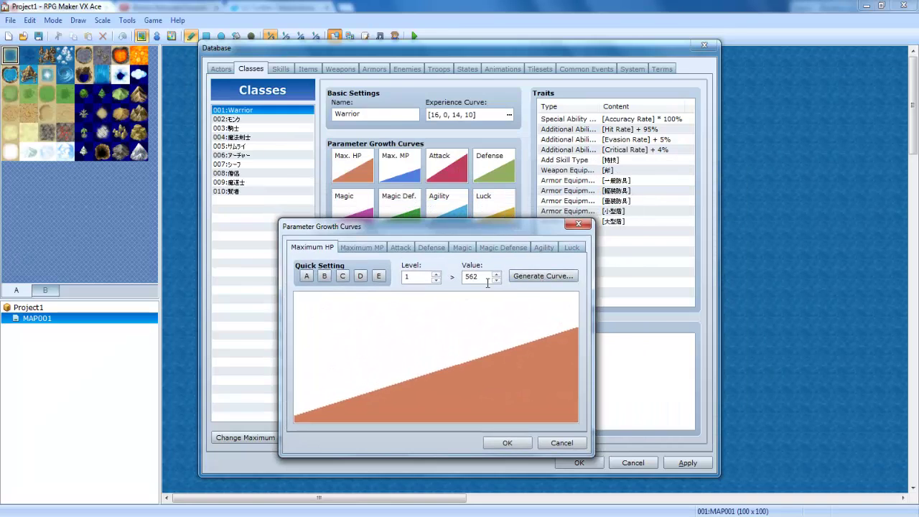
left_click(361, 247)
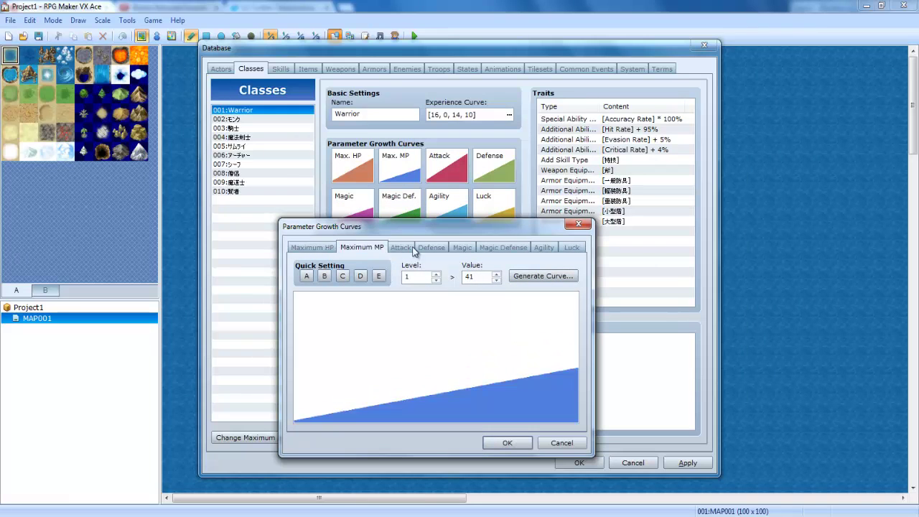
left_click(578, 225)
double_click(351, 168)
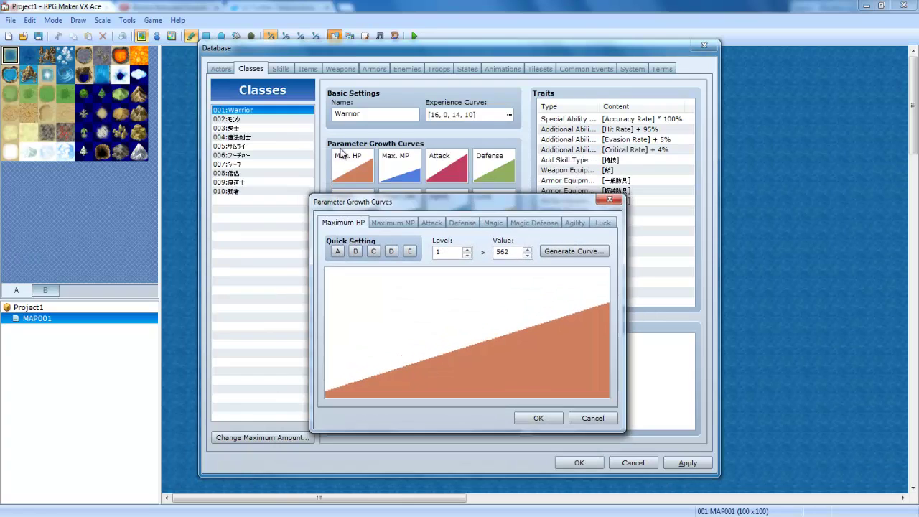
left_click_drag(441, 202, 378, 181)
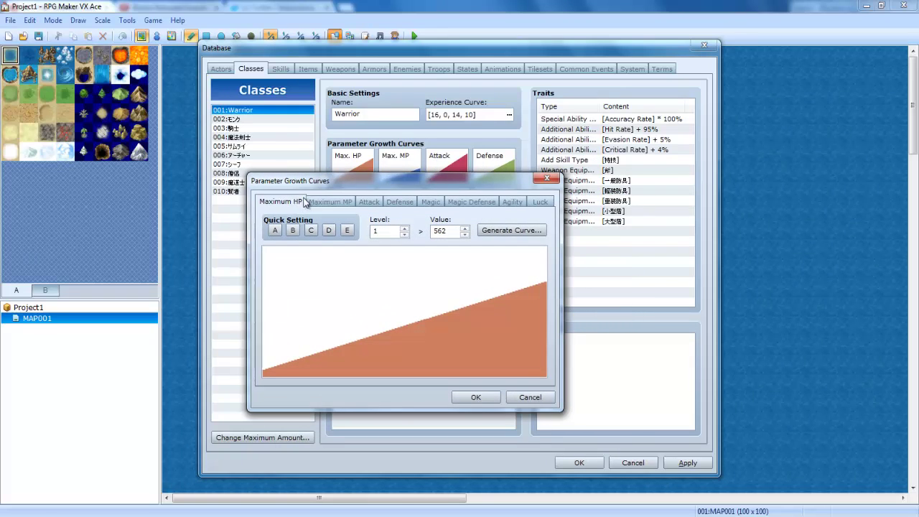
left_click(271, 230)
left_click(495, 231)
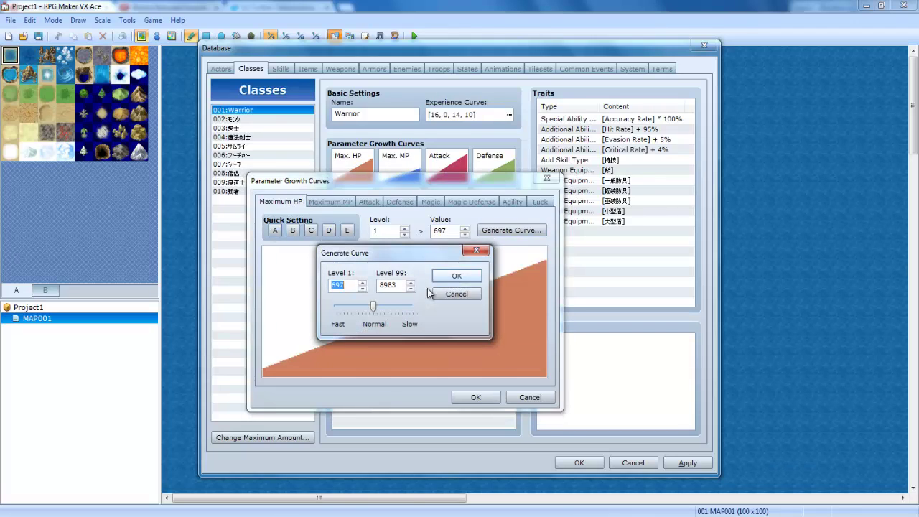
left_click(456, 293)
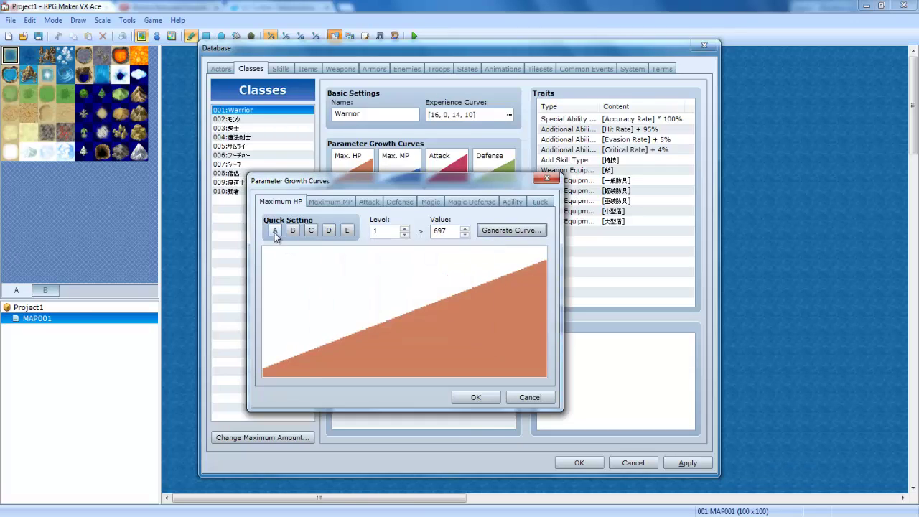
Step: Compare presets B–E, then reapply A and generate it slightly slower, giving 634 to 8337
left_click(293, 230)
left_click(311, 230)
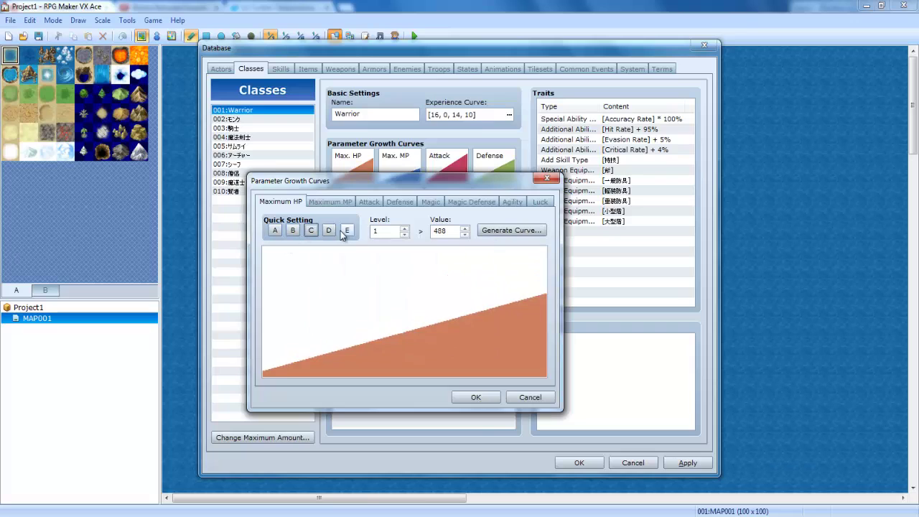
left_click(329, 230)
left_click(347, 230)
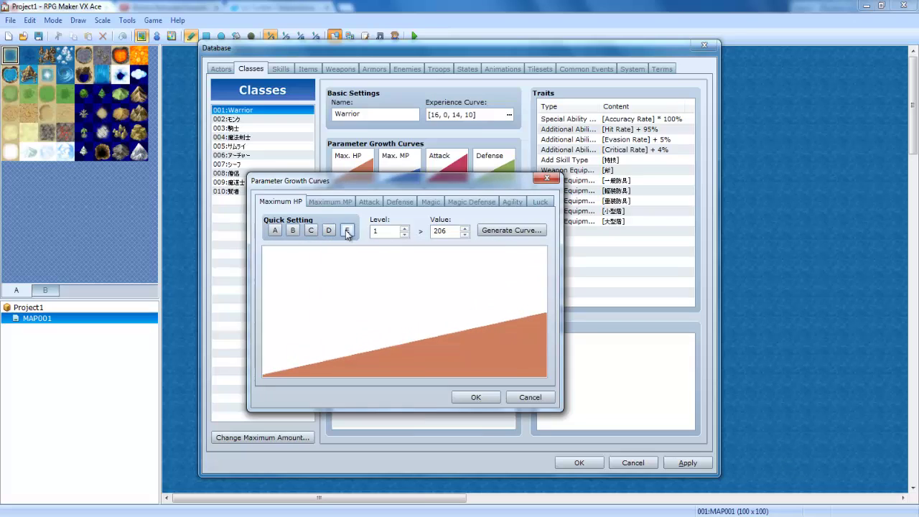
left_click(275, 231)
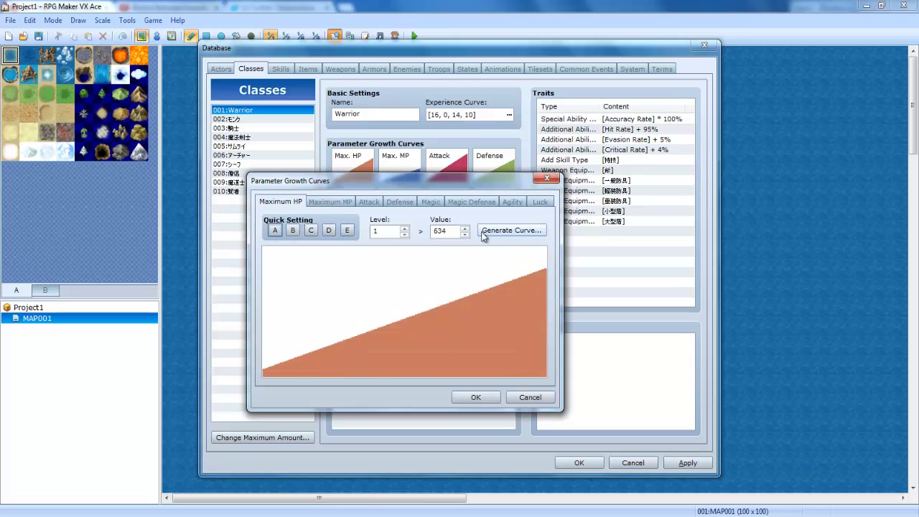
left_click(511, 230)
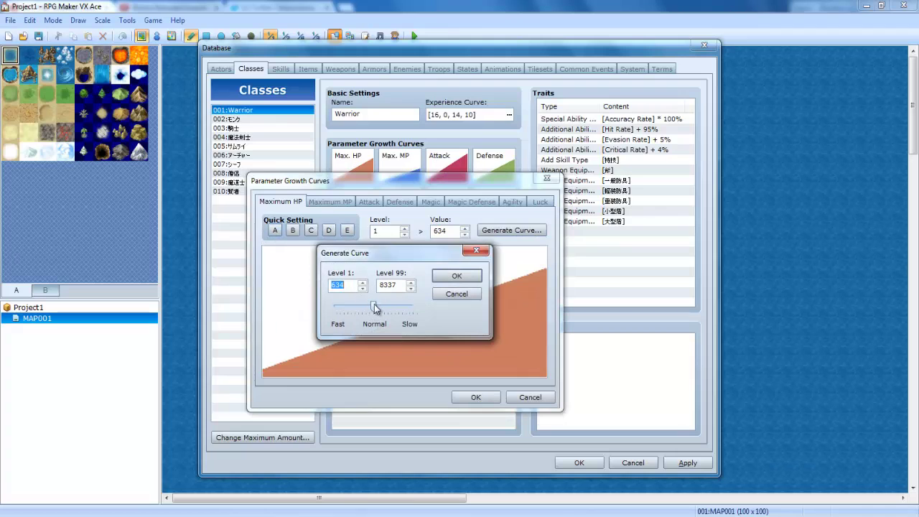
left_click_drag(374, 307, 384, 307)
left_click(457, 275)
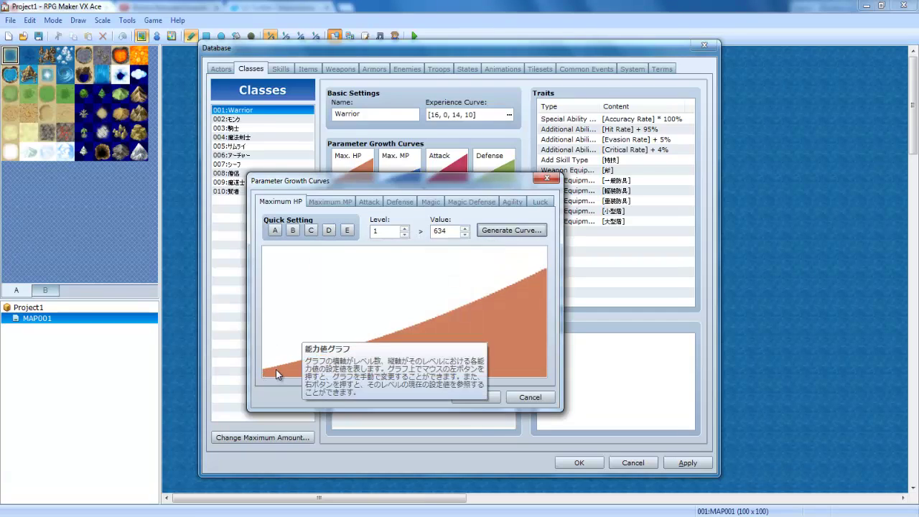
left_click(405, 227)
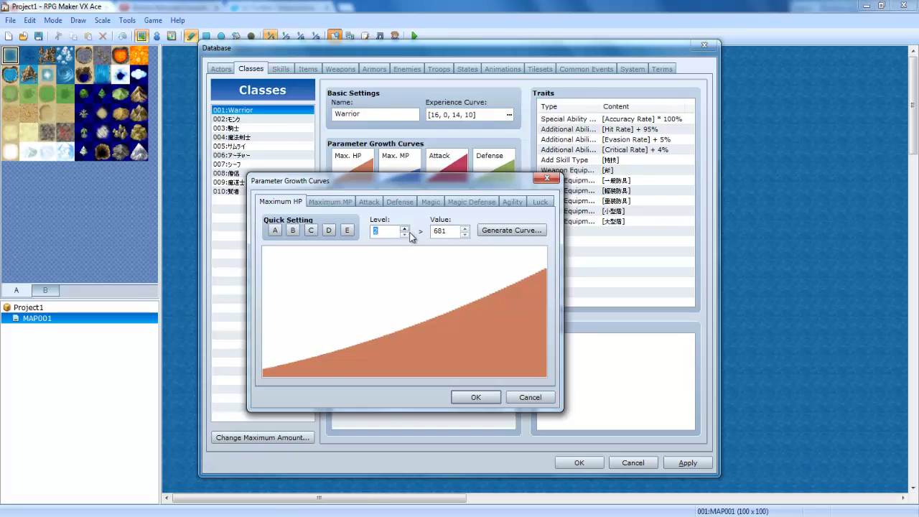
left_click(405, 234)
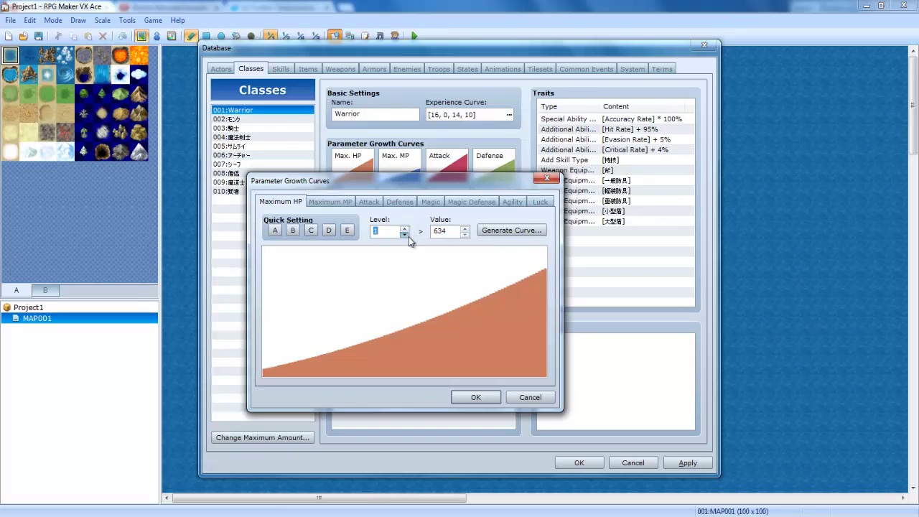
Step: Apply preset C to Maximum MP, generate its curve, and compare it with Max HP
left_click(327, 203)
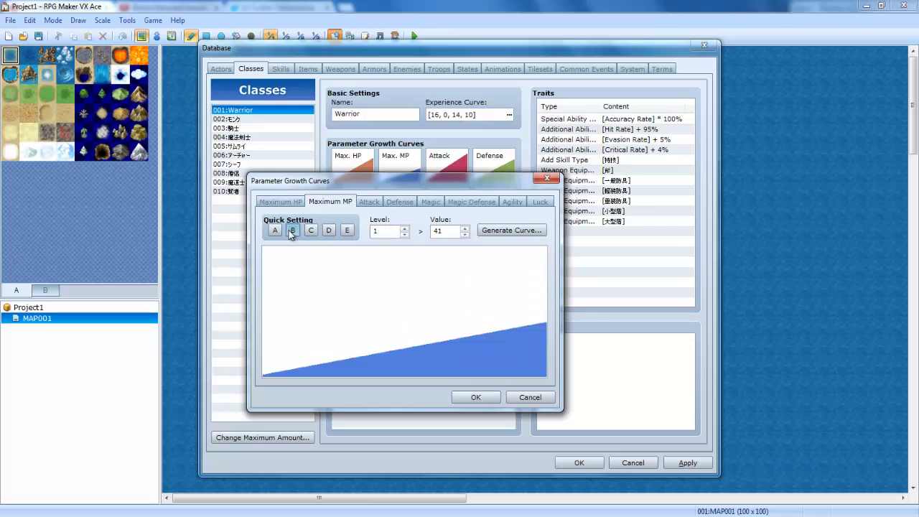
left_click(293, 232)
left_click(310, 231)
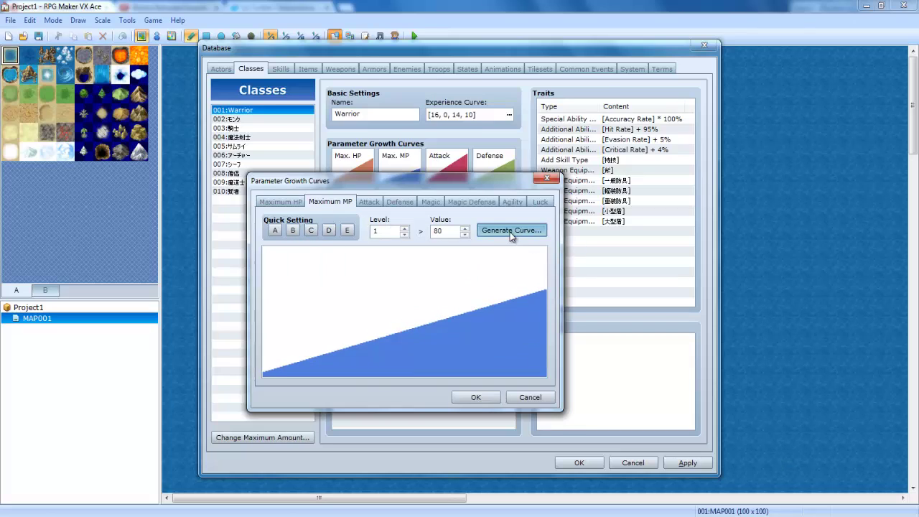
left_click(510, 231)
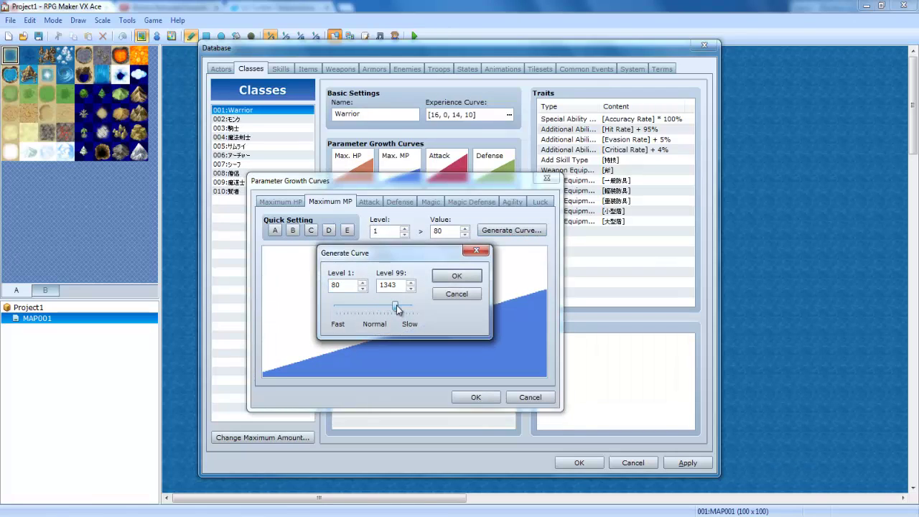
left_click(457, 276)
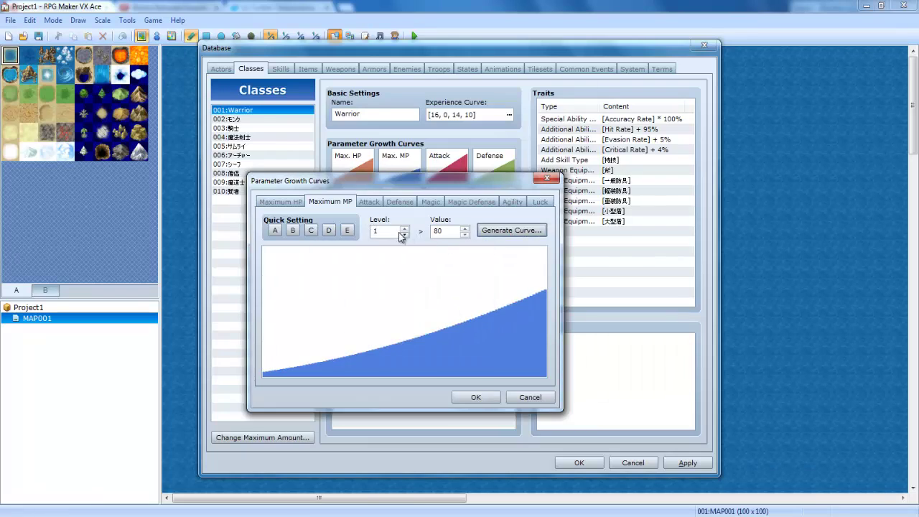
left_click(288, 204)
left_click(330, 202)
left_click(283, 202)
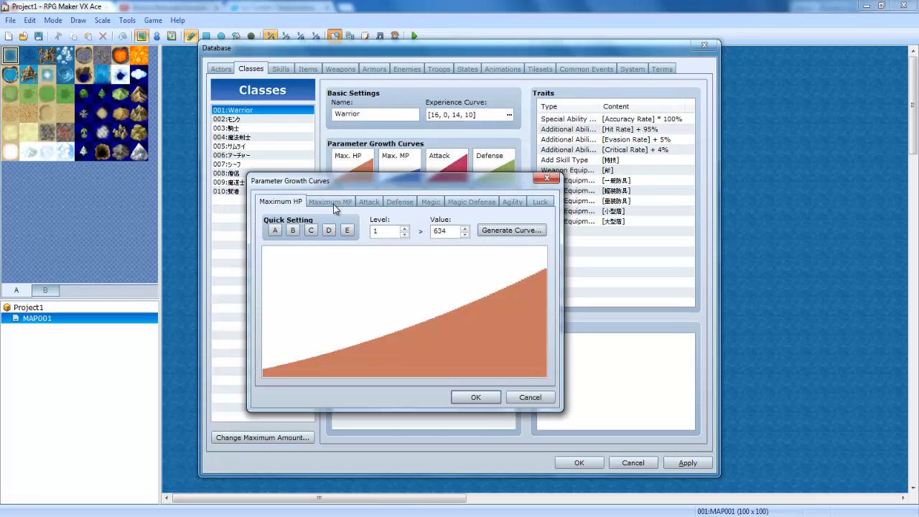
left_click(333, 204)
Step: Settle on an Attack preset starting at 19 and generate it slower at early levels
left_click(369, 201)
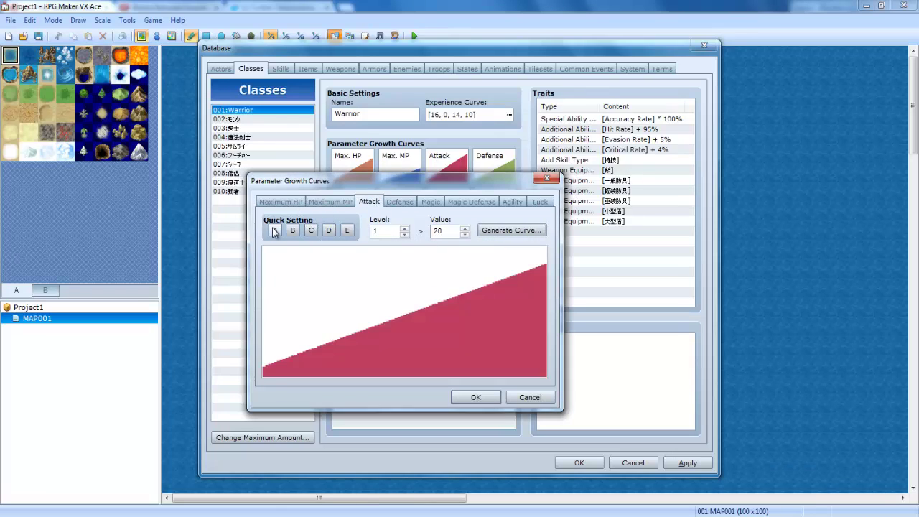
left_click(270, 230)
left_click(293, 231)
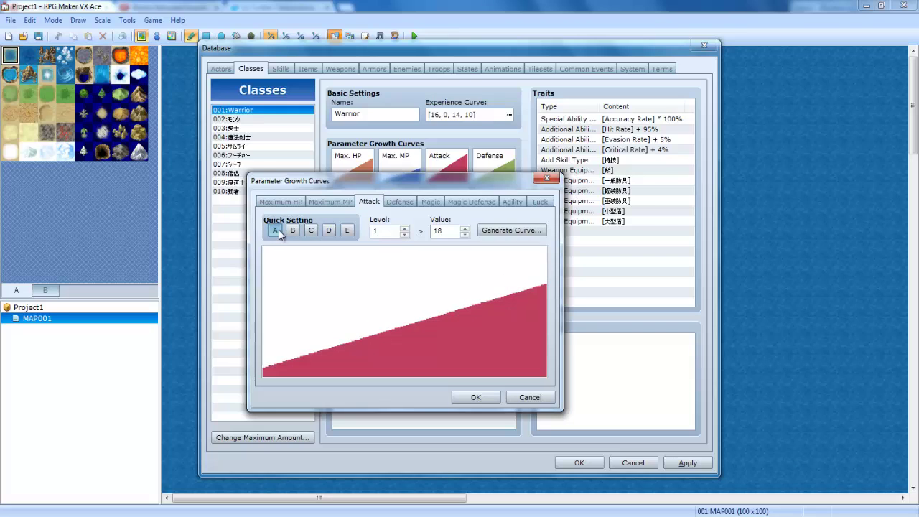
left_click(271, 230)
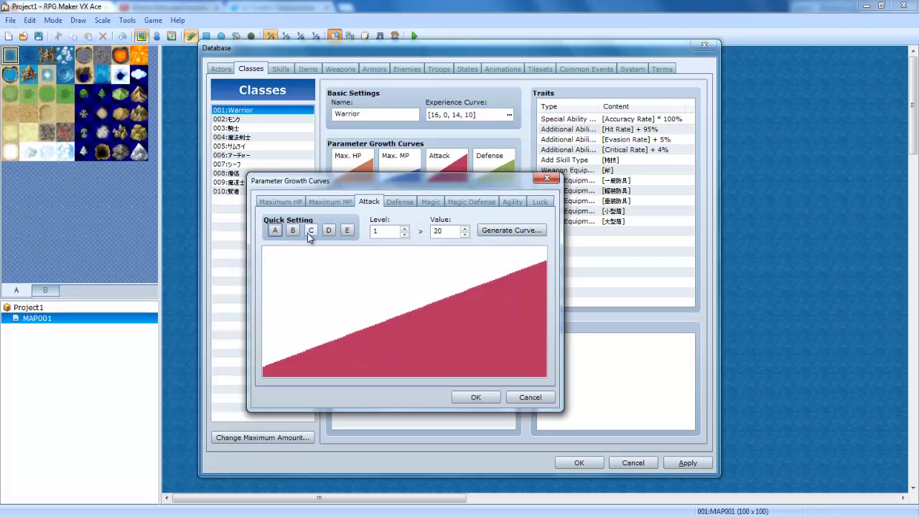
left_click(347, 231)
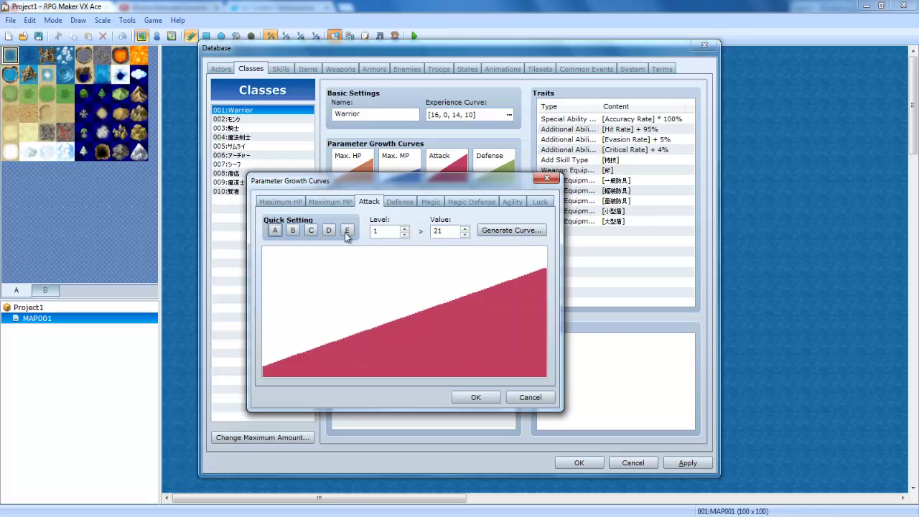
left_click(293, 231)
left_click(504, 231)
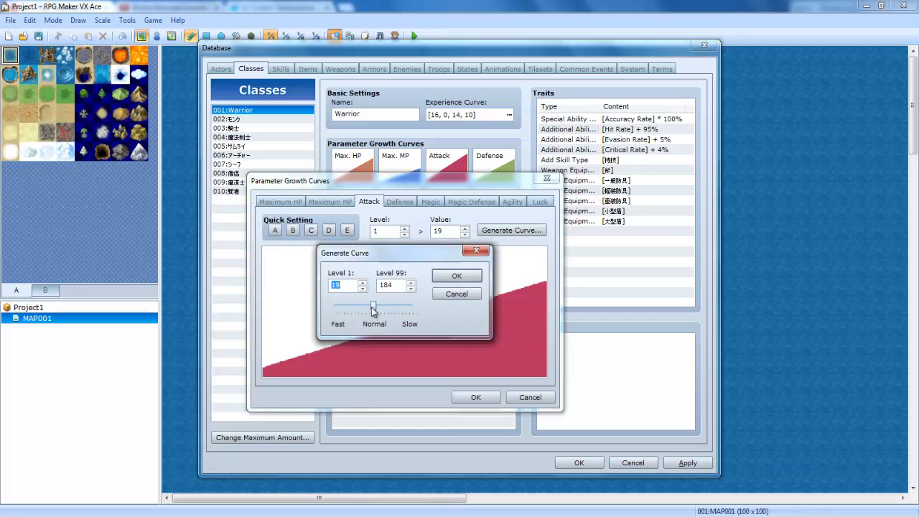
left_click_drag(373, 310, 384, 311)
left_click(457, 275)
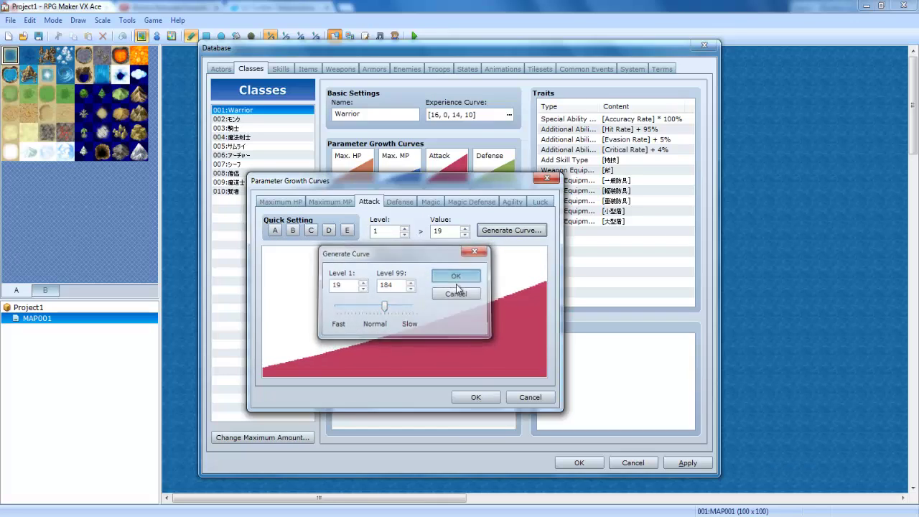
Step: Apply a Defense preset starting at 22, generate it toward Slow, and compare with Attack
left_click(395, 204)
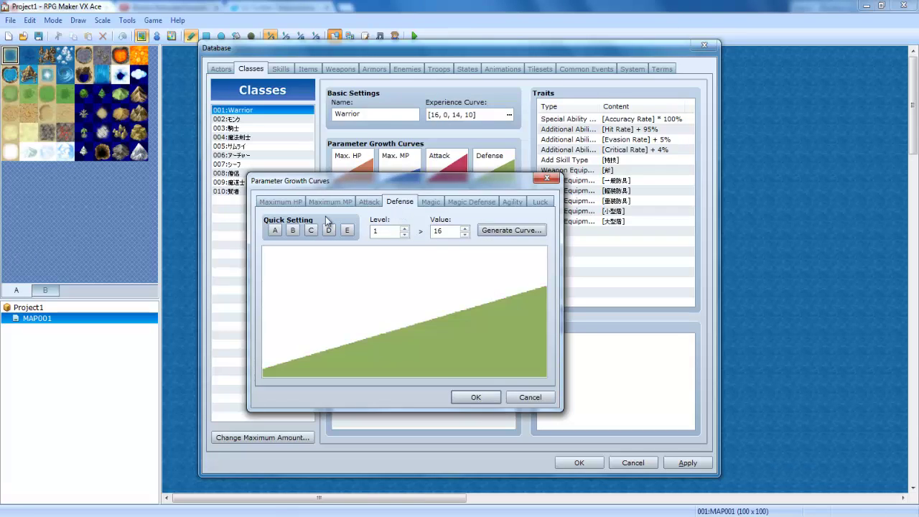
left_click(274, 230)
left_click(506, 230)
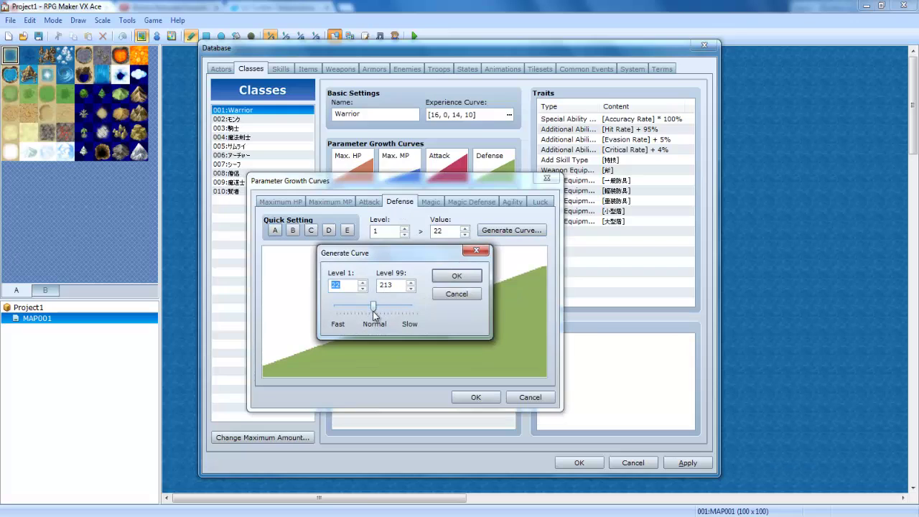
left_click_drag(373, 312, 386, 311)
left_click(456, 276)
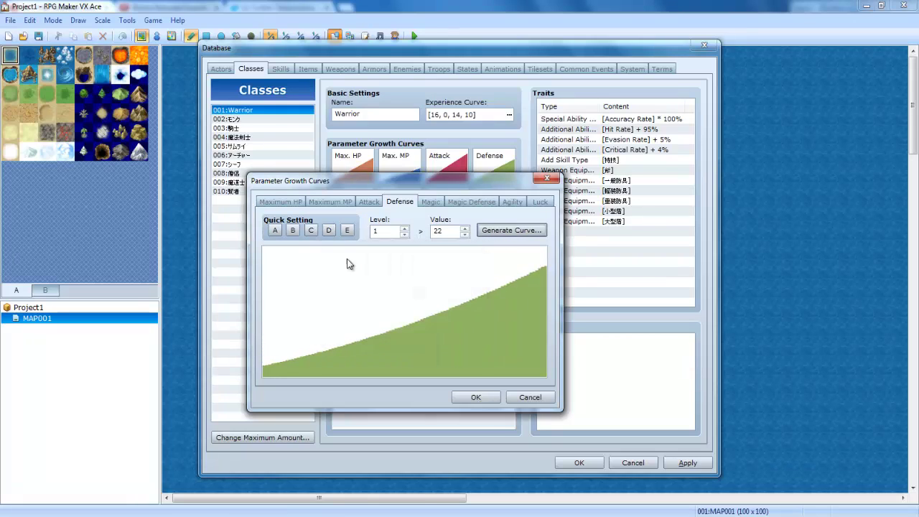
left_click(369, 202)
left_click(400, 202)
left_click(369, 201)
left_click(400, 202)
left_click(370, 203)
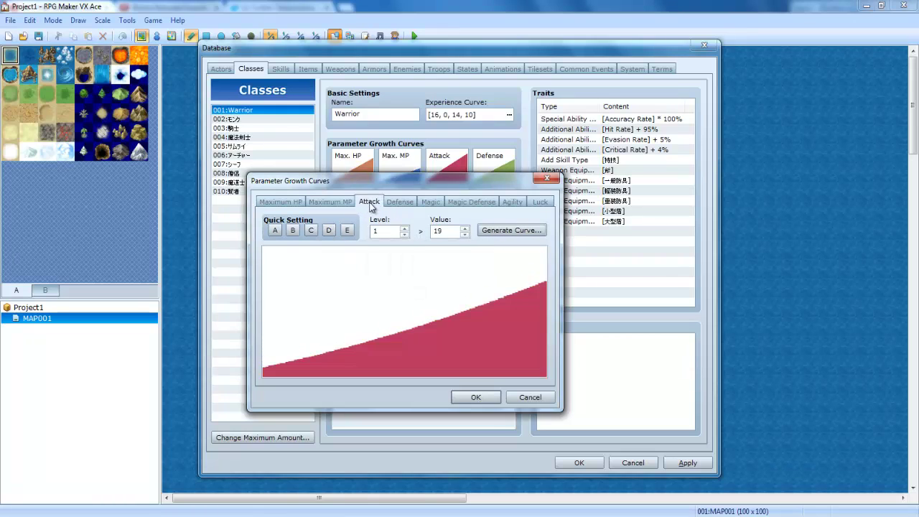
left_click(400, 202)
left_click(369, 202)
left_click(405, 202)
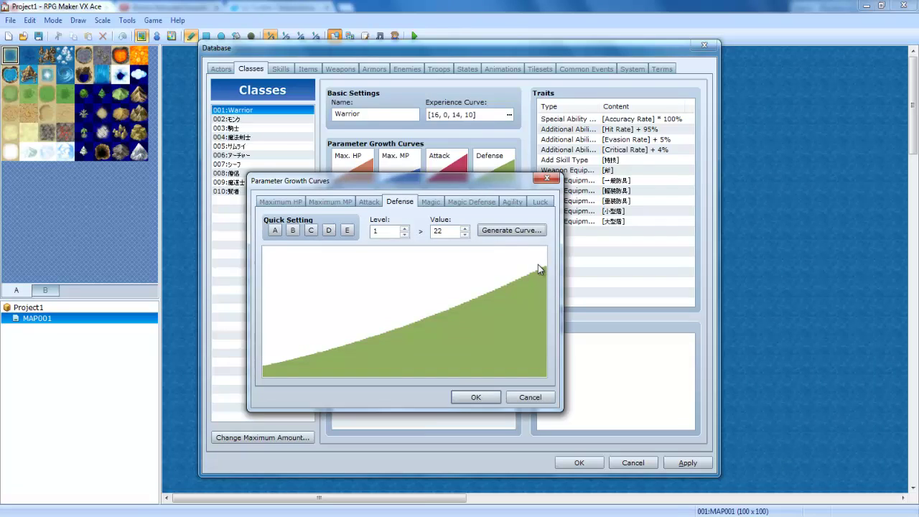
Step: Give Magic a preset starting at 14 and generate it slower at early levels
left_click(432, 202)
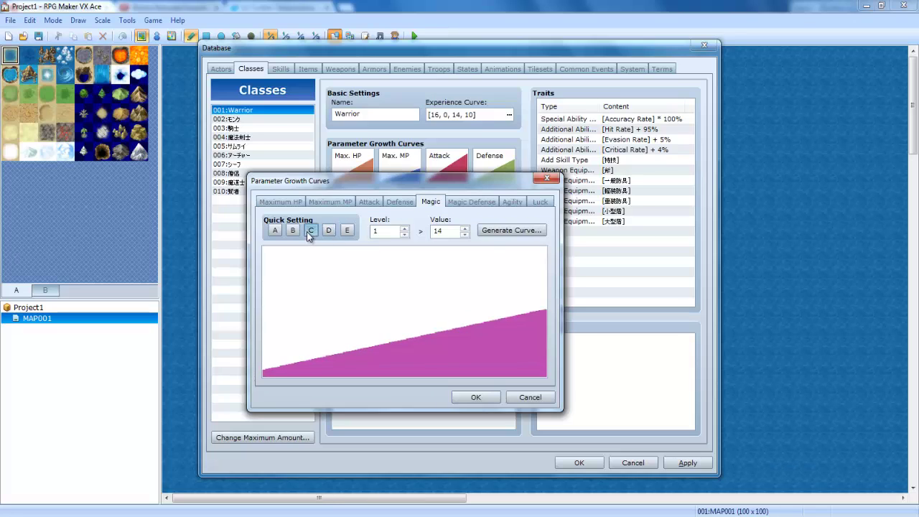
left_click(309, 231)
left_click(329, 231)
left_click(512, 231)
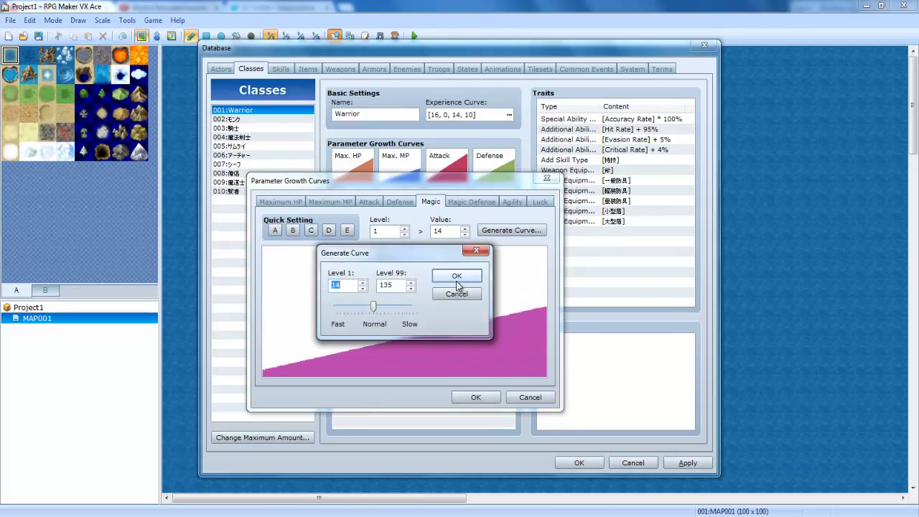
left_click_drag(380, 310, 399, 308)
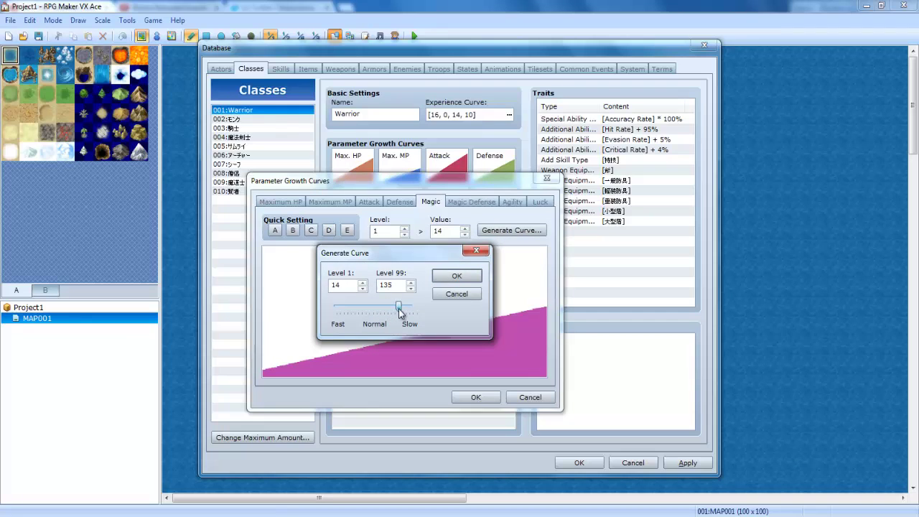
left_click(456, 276)
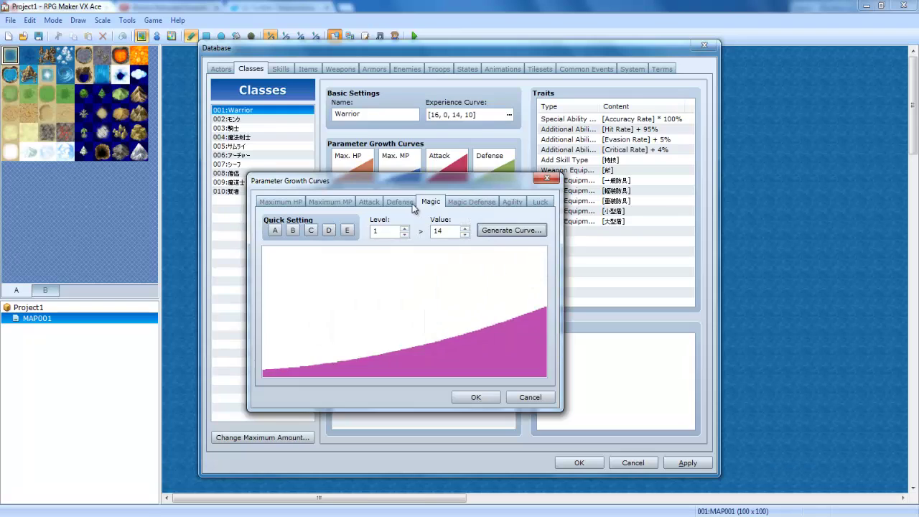
left_click(410, 204)
left_click(439, 203)
Step: Apply a Magic Defense preset starting at 16 and generate a slower-growing curve
key("Right")
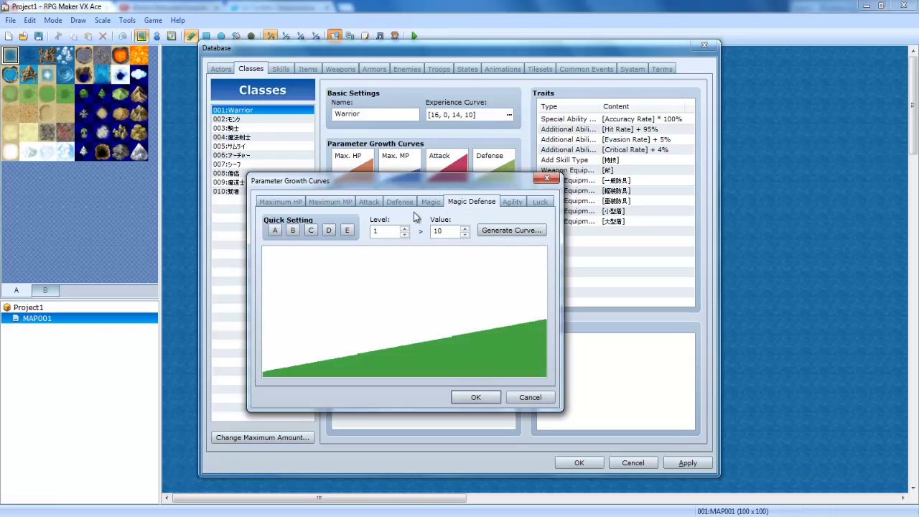
left_click(311, 230)
left_click(511, 230)
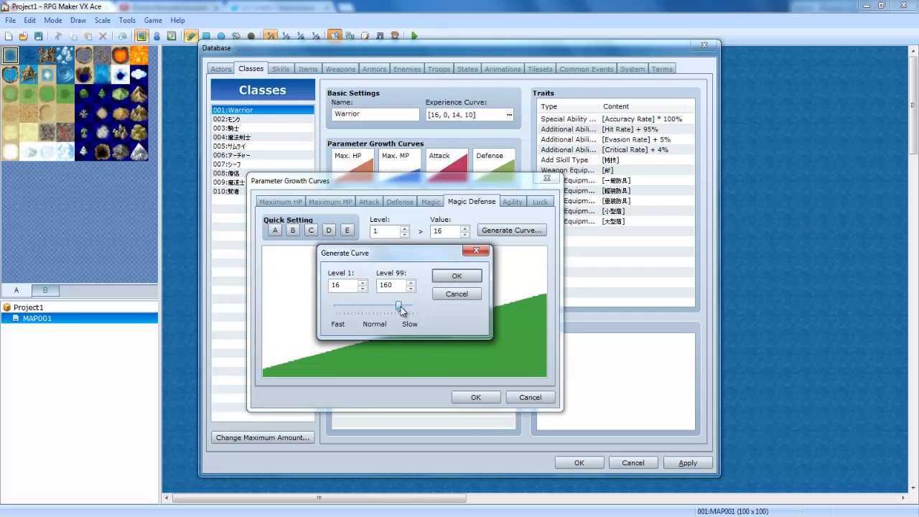
left_click(456, 275)
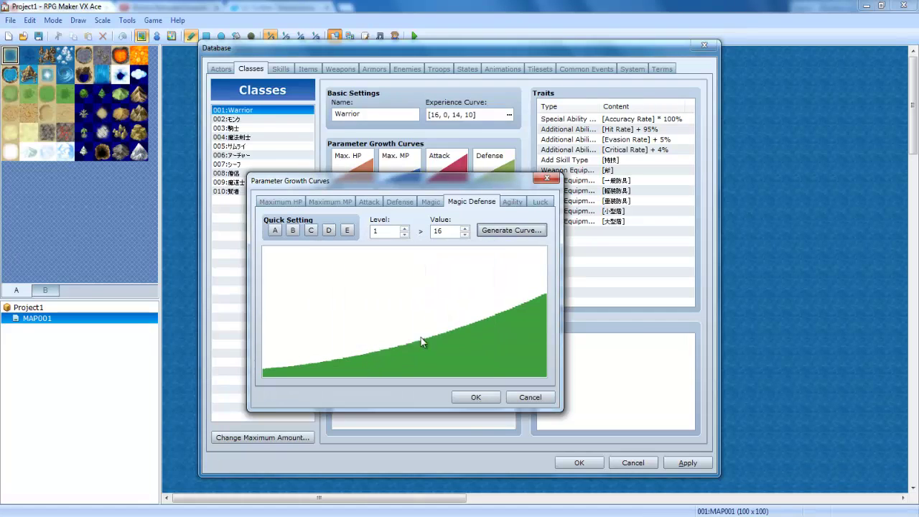
Step: Set Agility to a preset starting at 34, regenerated toward Slow to reach 392
left_click(512, 201)
left_click(292, 230)
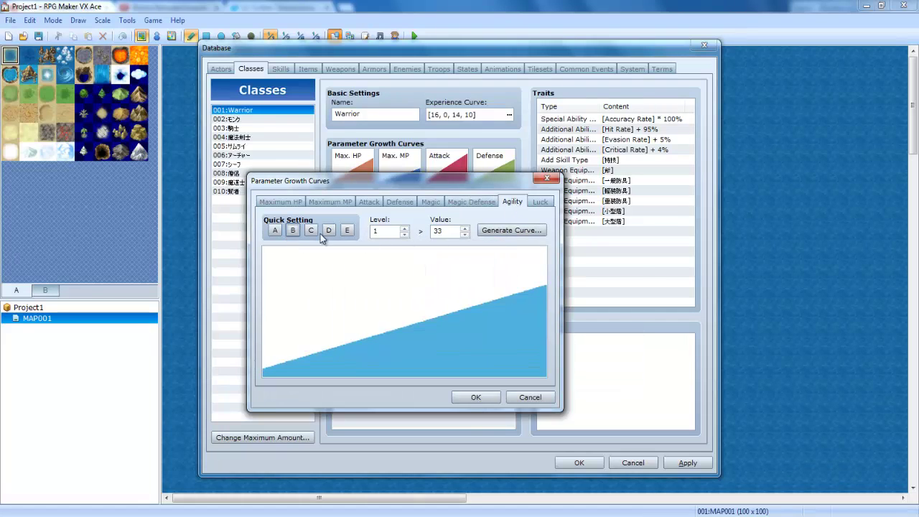
left_click(503, 231)
left_click_drag(374, 311, 386, 311)
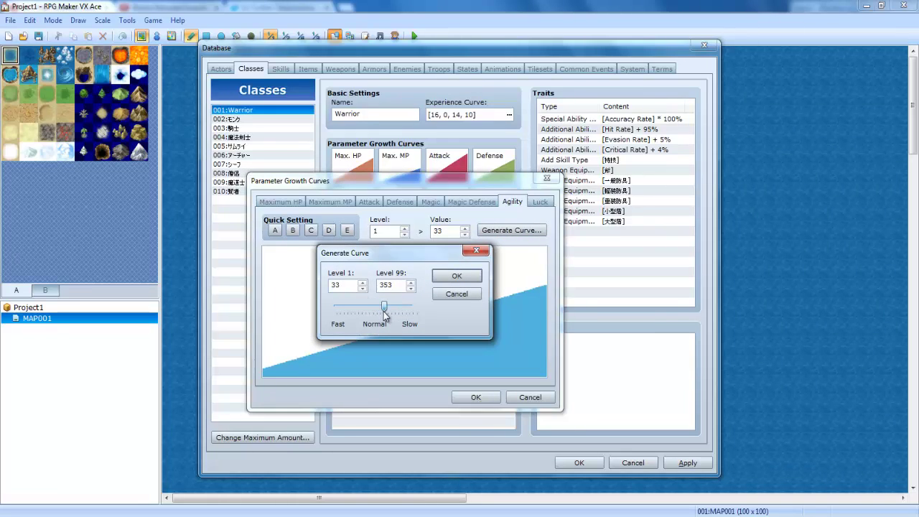
left_click(456, 278)
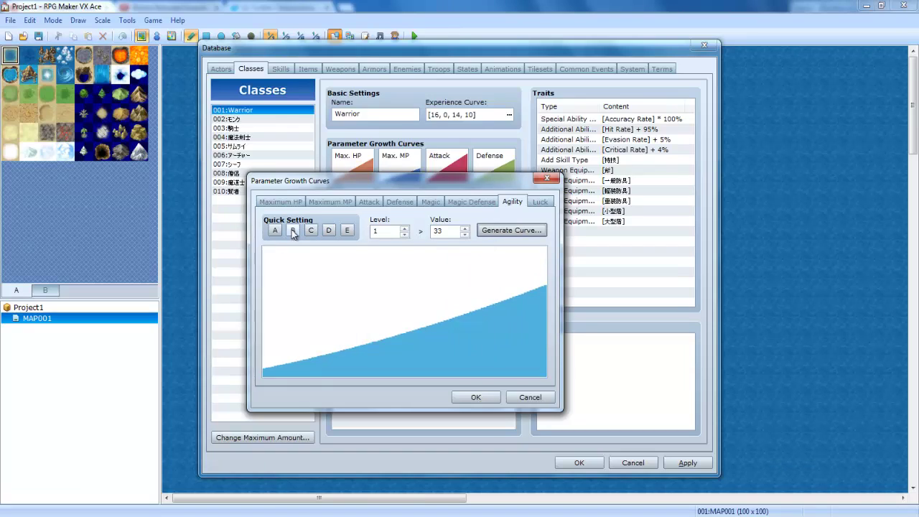
left_click(296, 229)
left_click(534, 233)
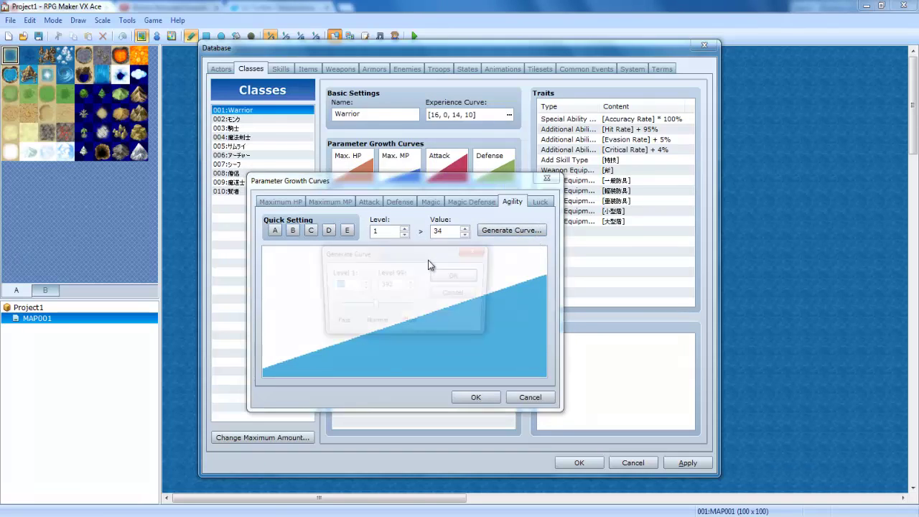
left_click_drag(374, 306, 391, 308)
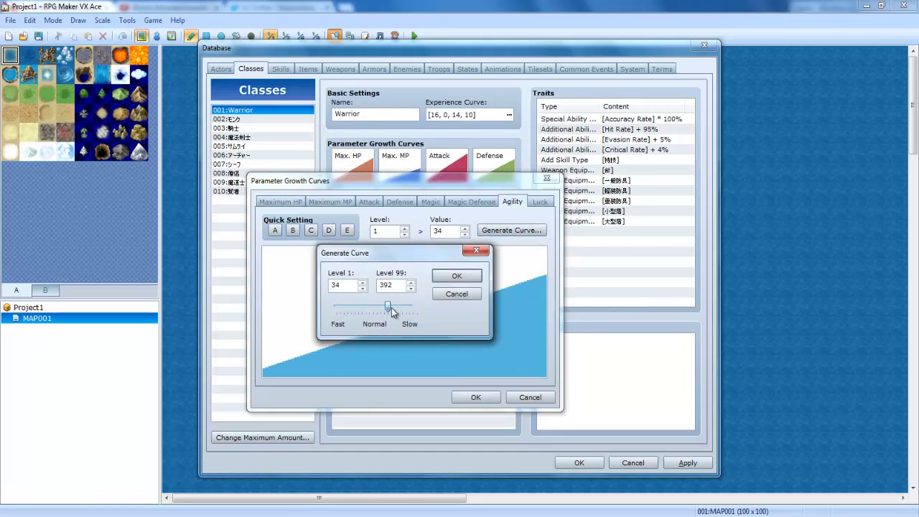
left_click(456, 276)
Step: Set Luck to a preset starting at 21, generate it up to 262, and accept all curves
left_click(537, 201)
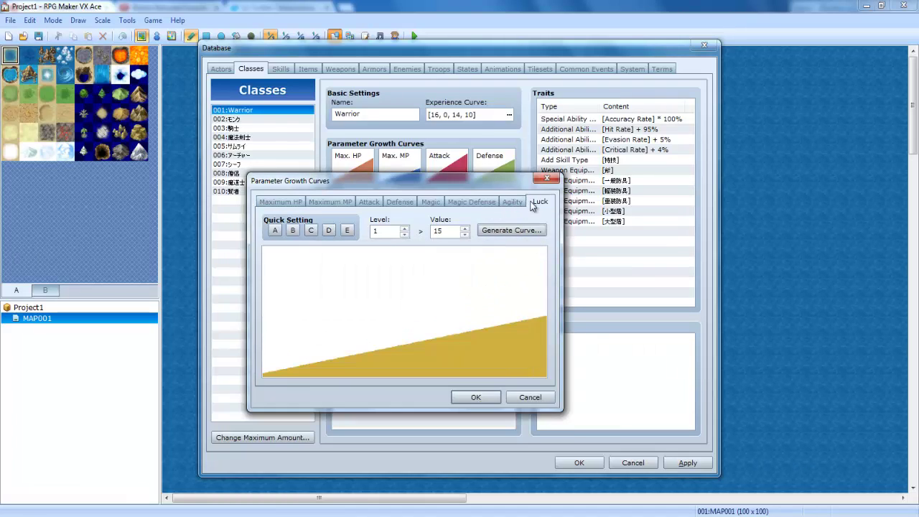
left_click(346, 231)
left_click(329, 231)
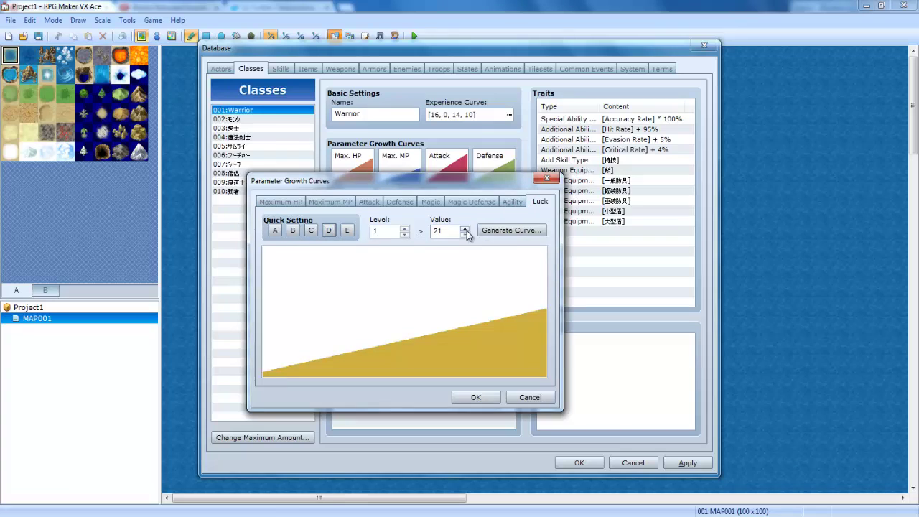
left_click(512, 229)
left_click_drag(373, 308, 388, 308)
left_click(467, 280)
left_click(485, 398)
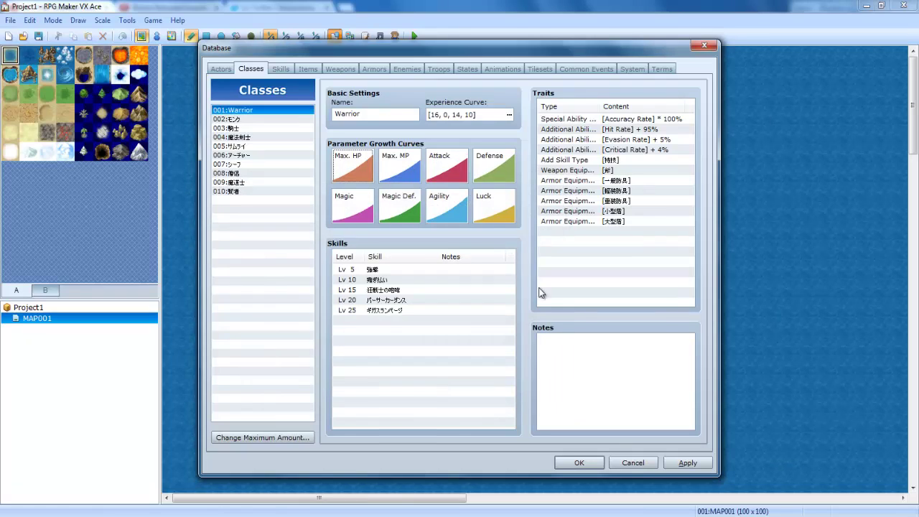
Step: Apply the Warrior class changes and browse down the enemy list
left_click(669, 464)
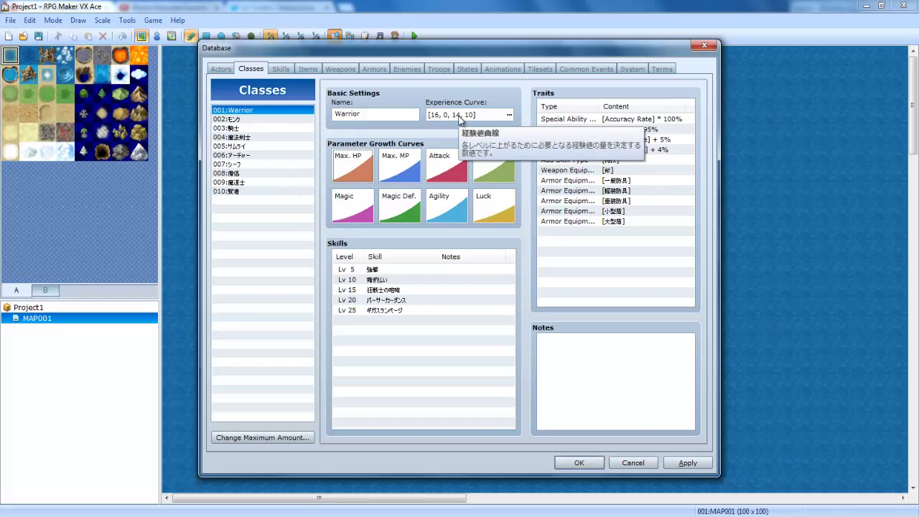
left_click(405, 69)
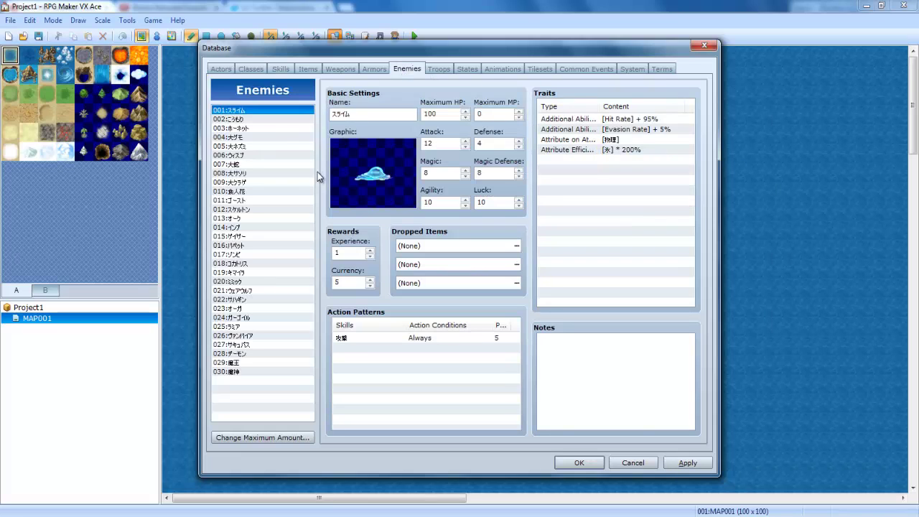
left_click(262, 145)
key("Down")
key("Down")
key("Down")
key("Down")
key("Down")
key("Down")
key("Down")
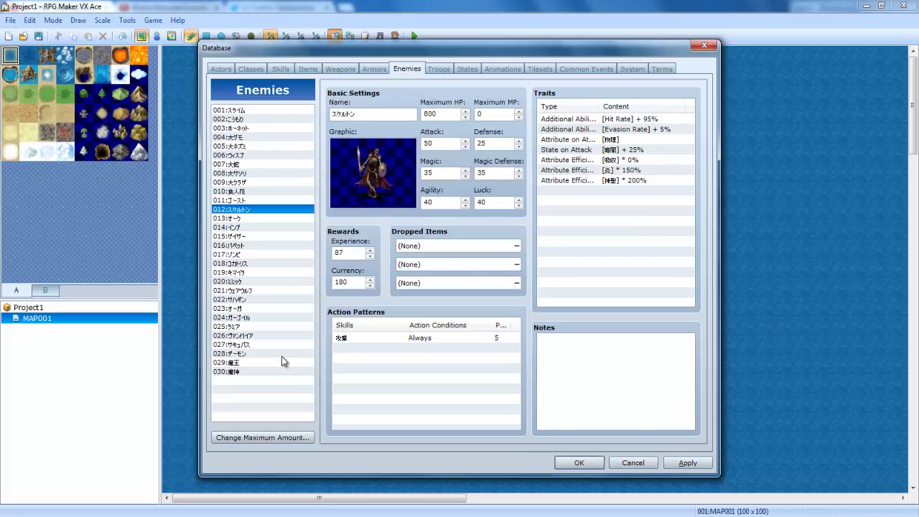
key("Down")
key("Down")
key("Down")
key("Down")
key("Down")
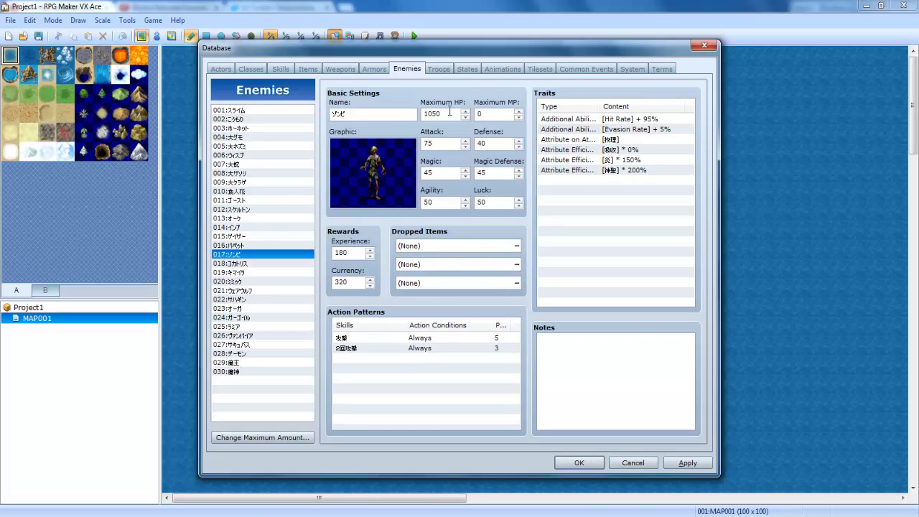
double_click(444, 113)
mouse_move(229, 129)
left_mouse_down()
mouse_move(234, 118)
mouse_move(240, 128)
left_mouse_up()
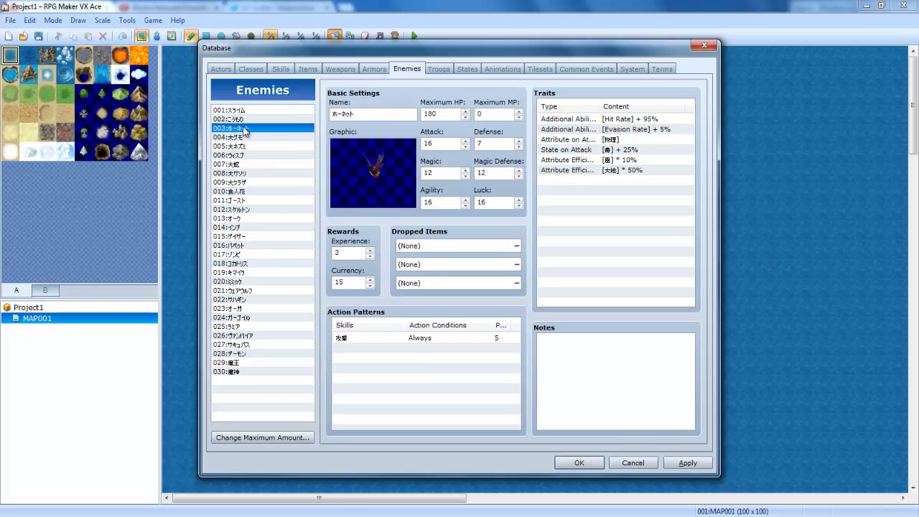
Step: Set the spider enemy 004's Experience reward to 5
left_click(250, 137)
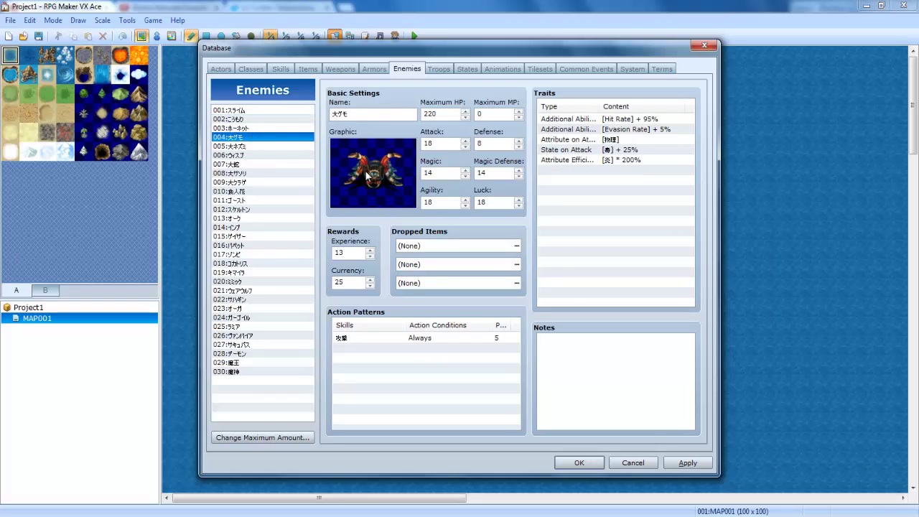
left_click(251, 129)
left_click(250, 137)
left_click(349, 253)
left_click(251, 129)
left_click(251, 146)
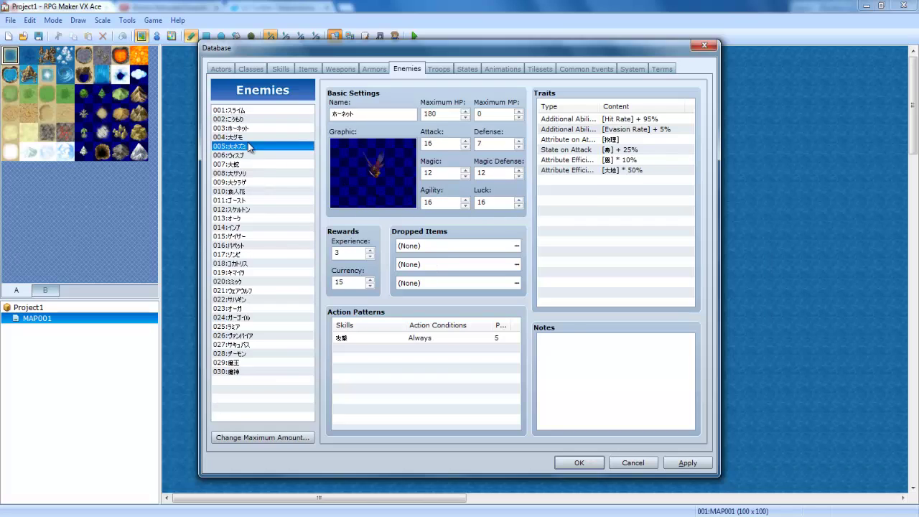
left_click(263, 137)
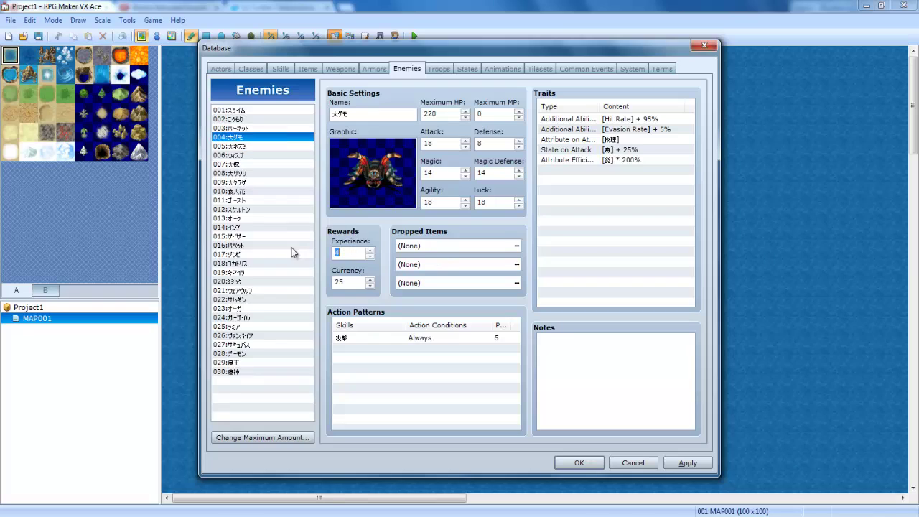
Step: Lower the rat enemy 005's Experience reward from 19 by entering 1
left_click(239, 145)
left_click(244, 137)
left_click(255, 146)
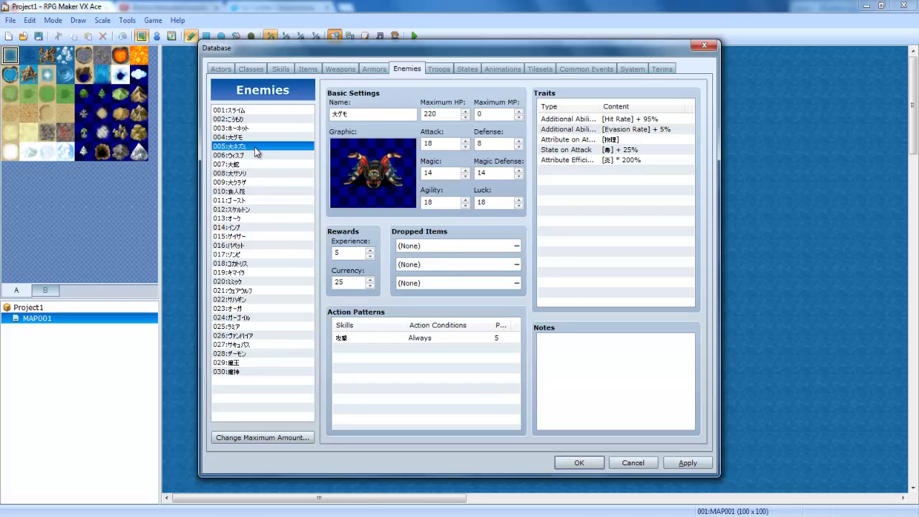
left_click(251, 137)
left_click(253, 146)
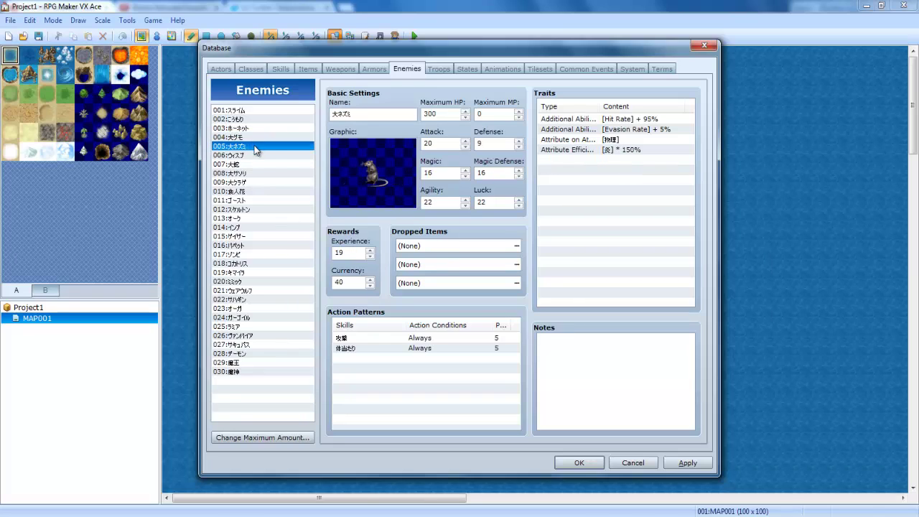
double_click(357, 253)
type("1")
Step: Compare the spider's and rat's updated rewards, then view wisp enemy 006
left_click(232, 137)
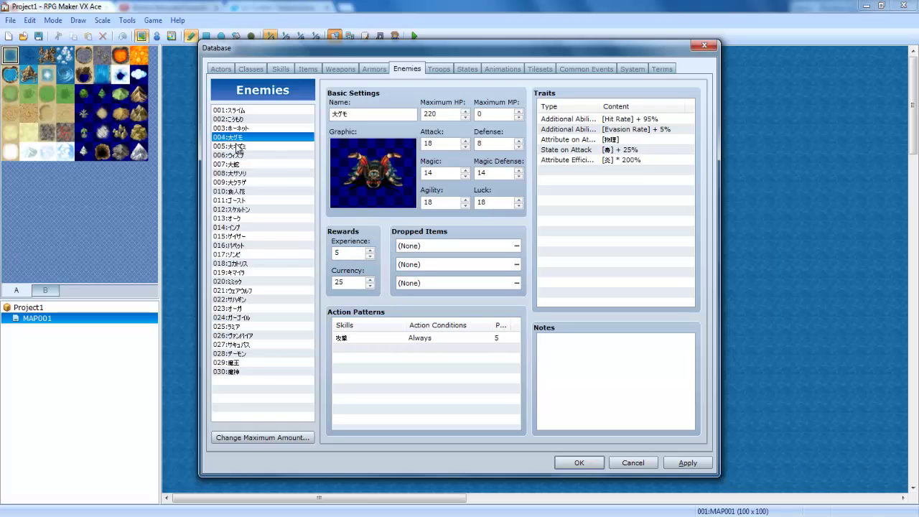
left_click(239, 146)
left_click(237, 155)
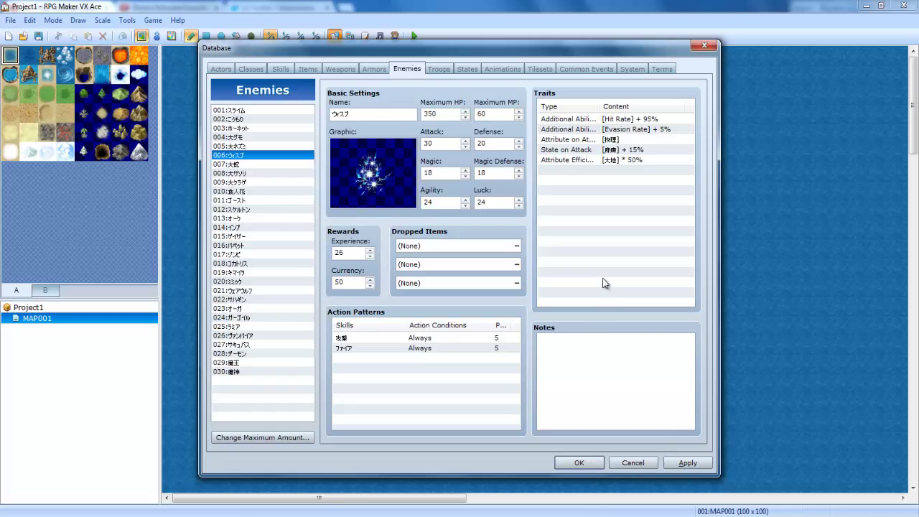
Step: Copy the slime enemy 001 into enemy slot 002
left_click(607, 170)
left_click(221, 69)
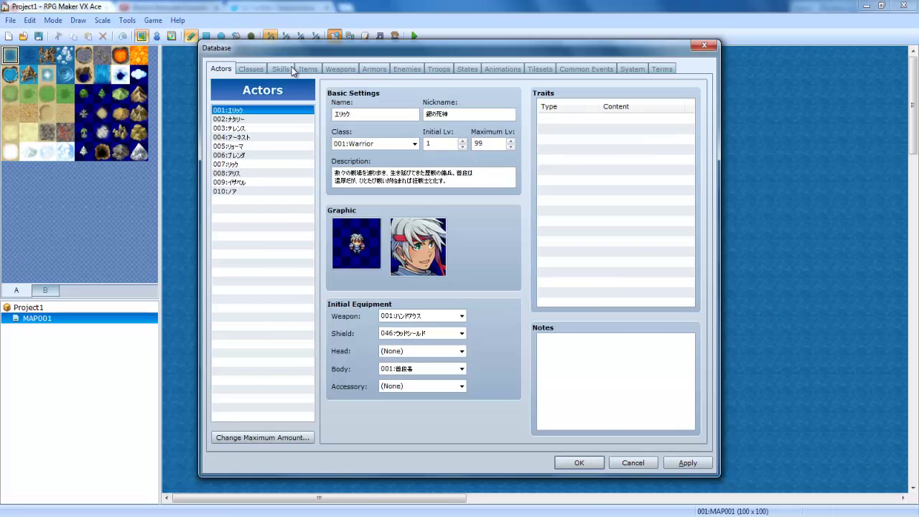
left_click(406, 69)
left_click(241, 110)
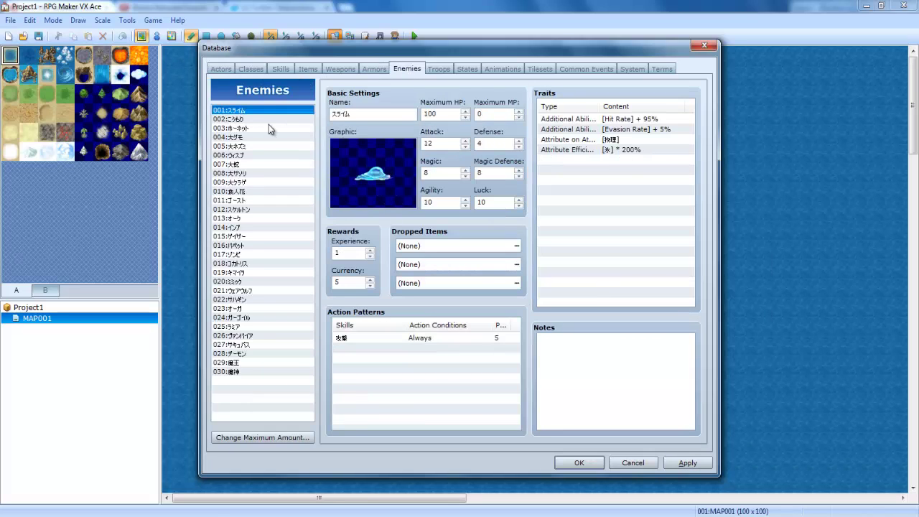
left_click(244, 118)
key("ctrl+v")
Step: Rename the copy 'Red スライム' and shift its battler hue to pink
left_click(355, 114)
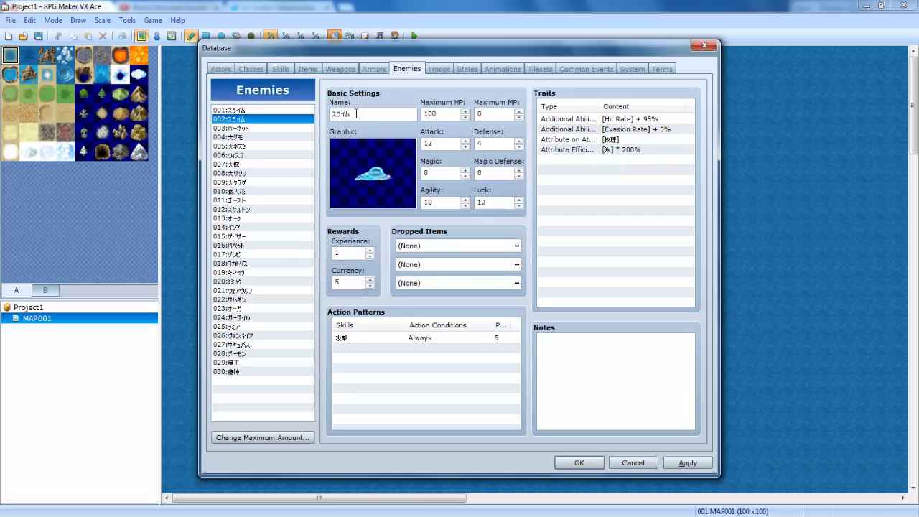
type("Red")
double_click(374, 172)
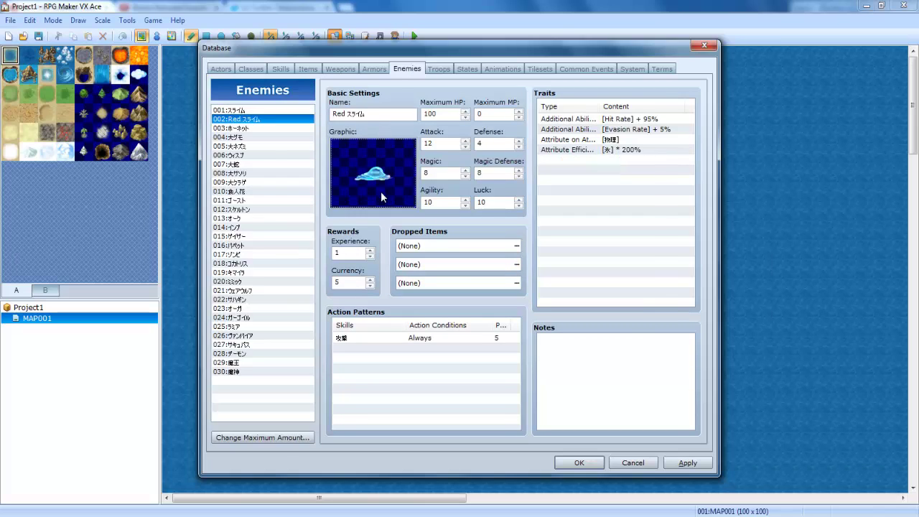
left_click_drag(397, 368, 474, 367)
left_click(583, 396)
Step: Set the Red スライム's Currency reward to 9 and apply
double_click(334, 252)
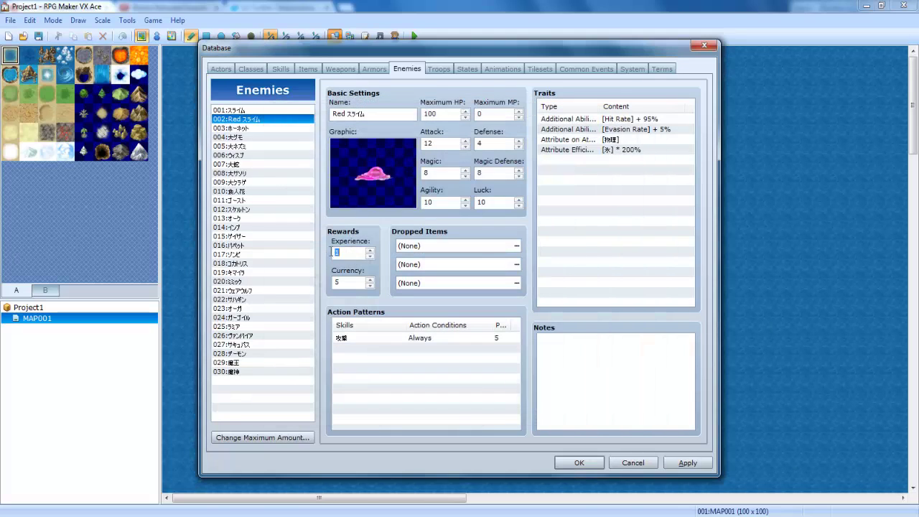
double_click(445, 113)
double_click(343, 282)
type("9")
left_click(408, 396)
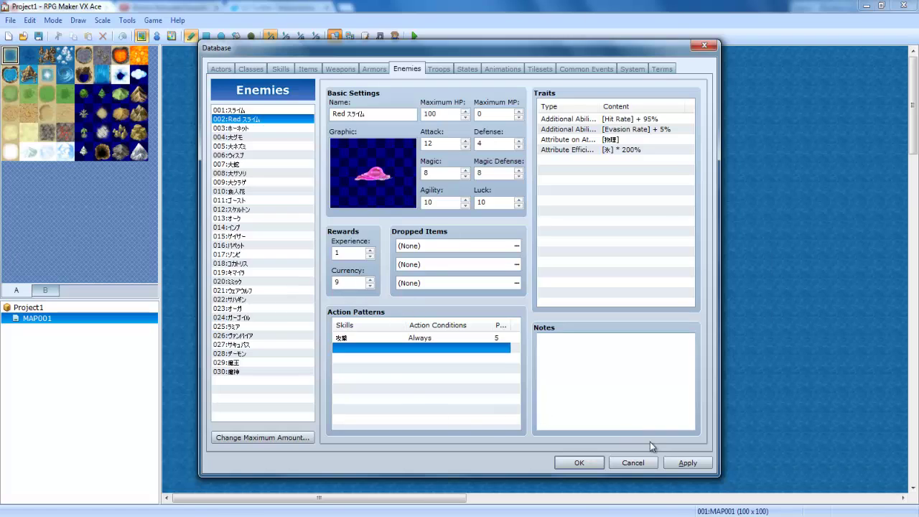
left_click(687, 462)
Step: Compare the original slime against the Red スライム entry
left_click(241, 110)
left_click(240, 119)
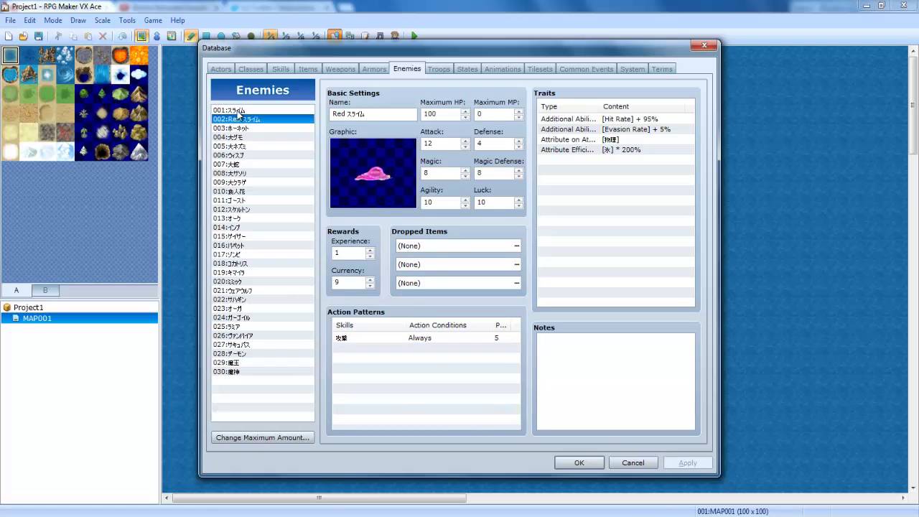
left_click(241, 111)
left_click(247, 118)
left_click(255, 110)
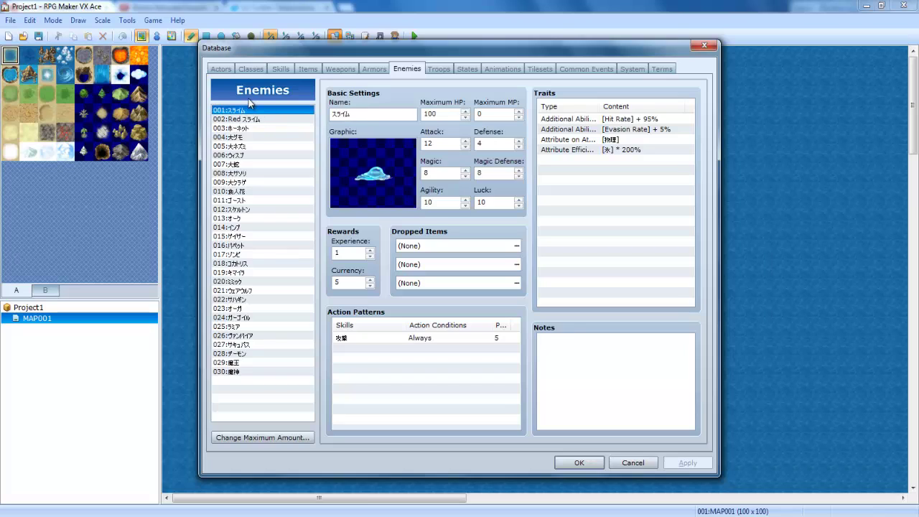
left_click(251, 118)
left_click(244, 111)
left_click(245, 119)
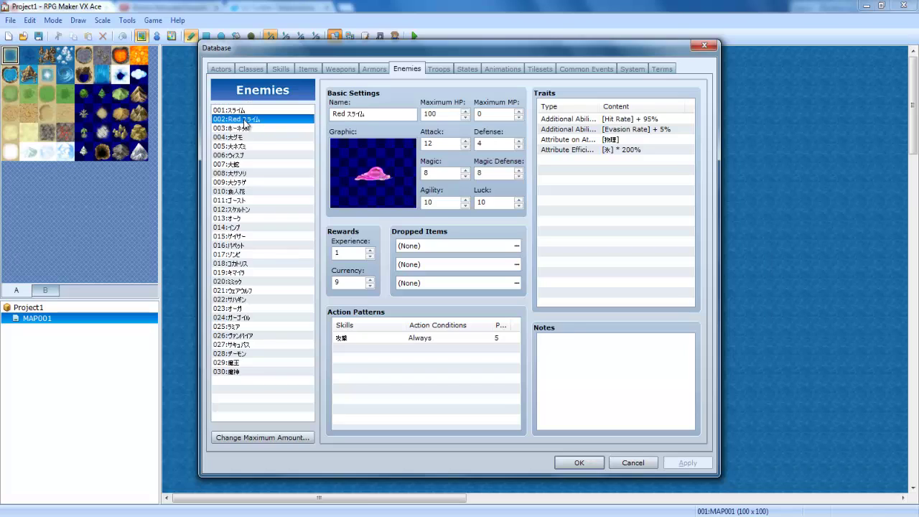
left_click(244, 111)
left_click(248, 119)
Step: Raise the Red スライム's Maximum HP to 120 and apply it
double_click(444, 115)
type("120")
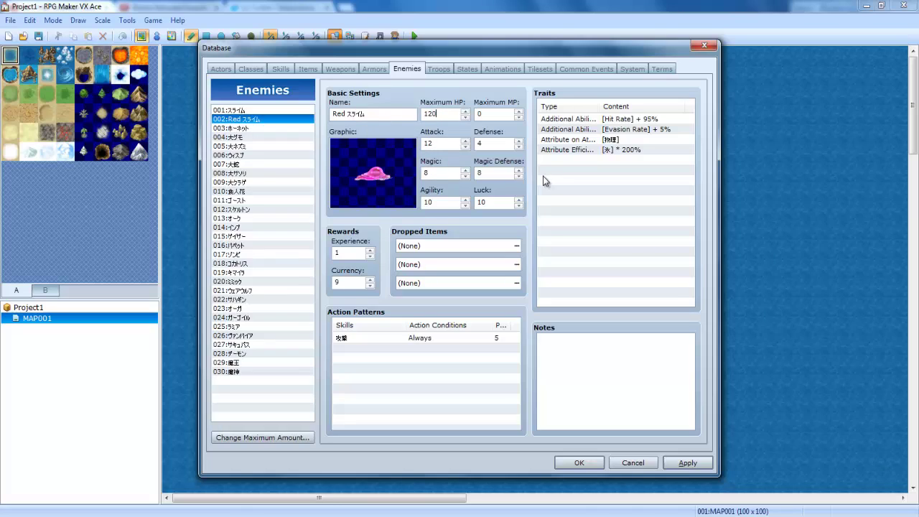
left_click(687, 462)
left_click(240, 111)
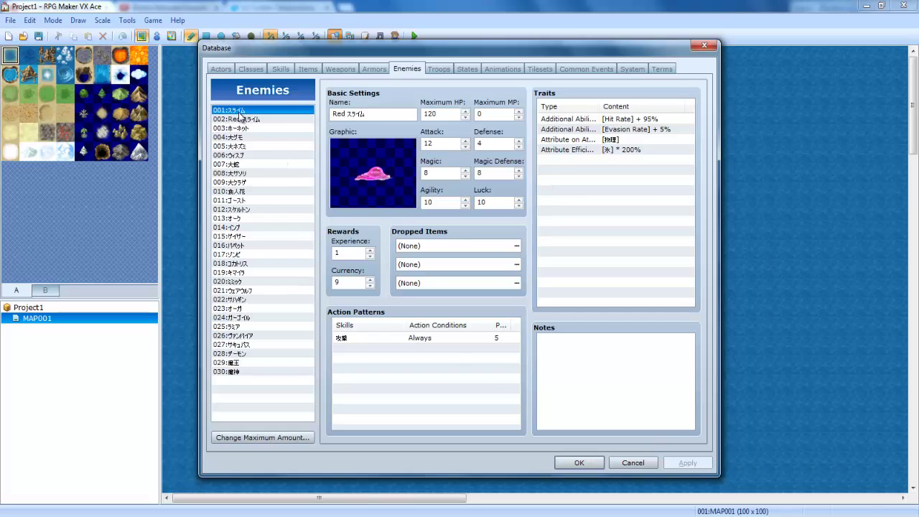
key("Down")
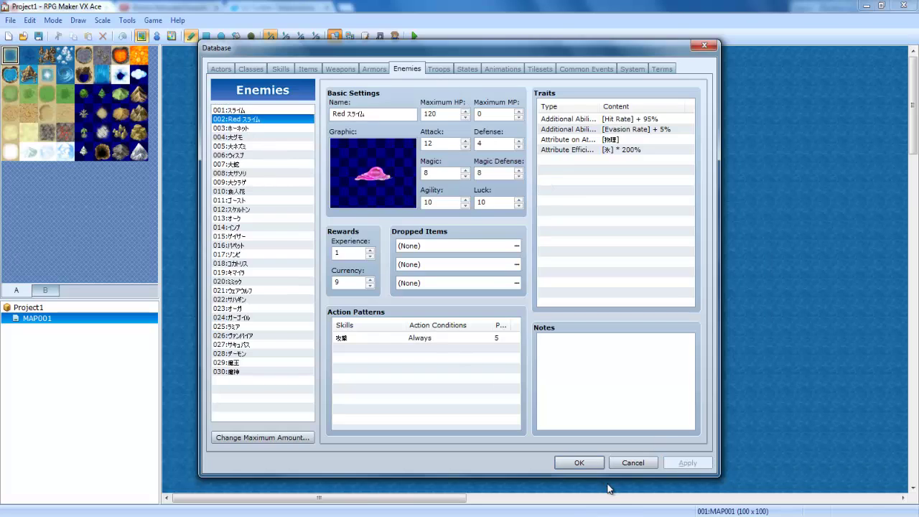
Step: Show the Warrior class and check its Lv 5, 10, 15, 20 and 25 skills
left_click(251, 69)
left_click(442, 420)
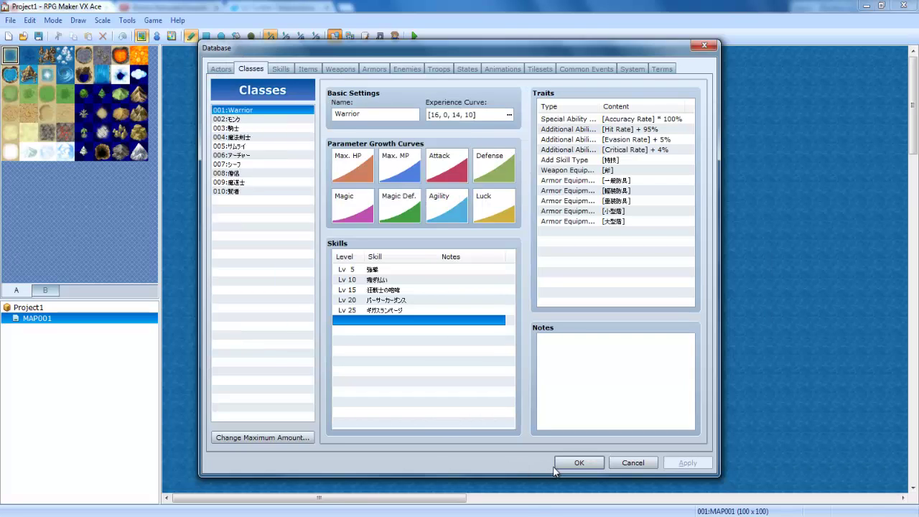
left_click(386, 270)
left_click(372, 280)
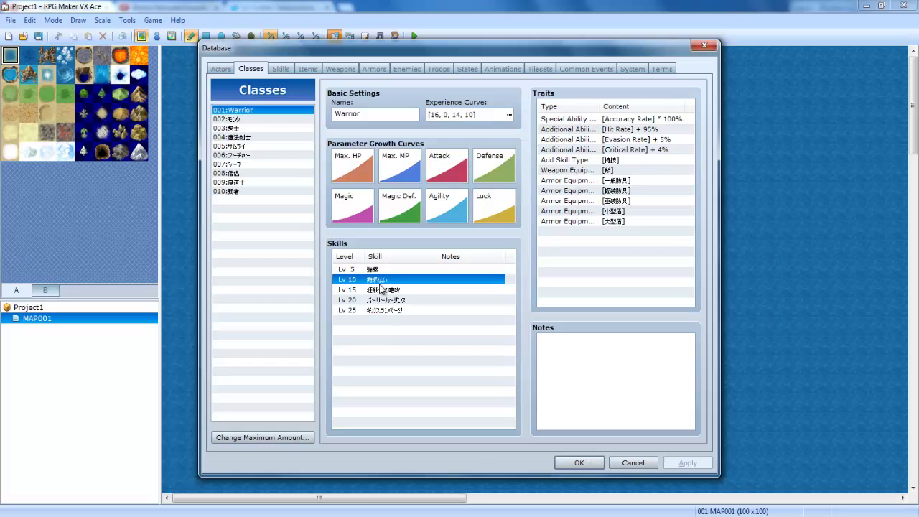
left_click(384, 300)
left_click(384, 291)
left_click(391, 311)
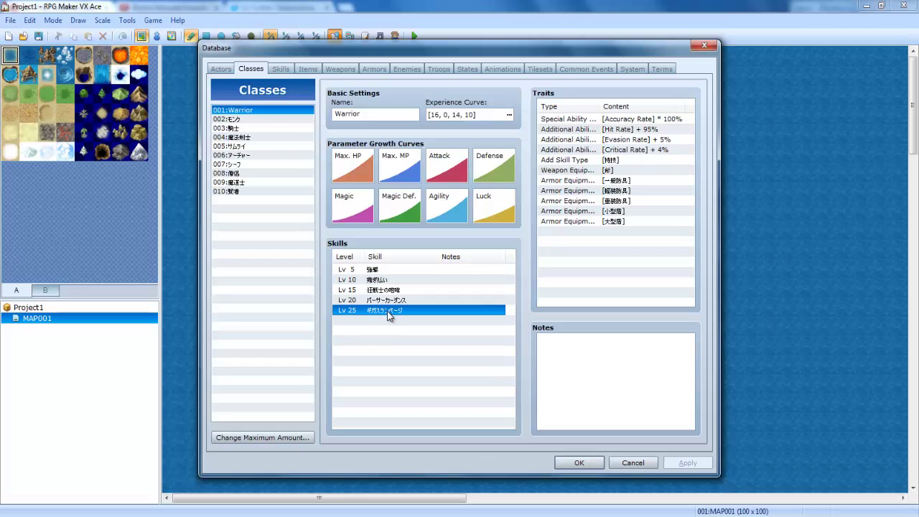
Step: Select all five Warrior skills together, then deselect them
left_click_drag(400, 330, 357, 264)
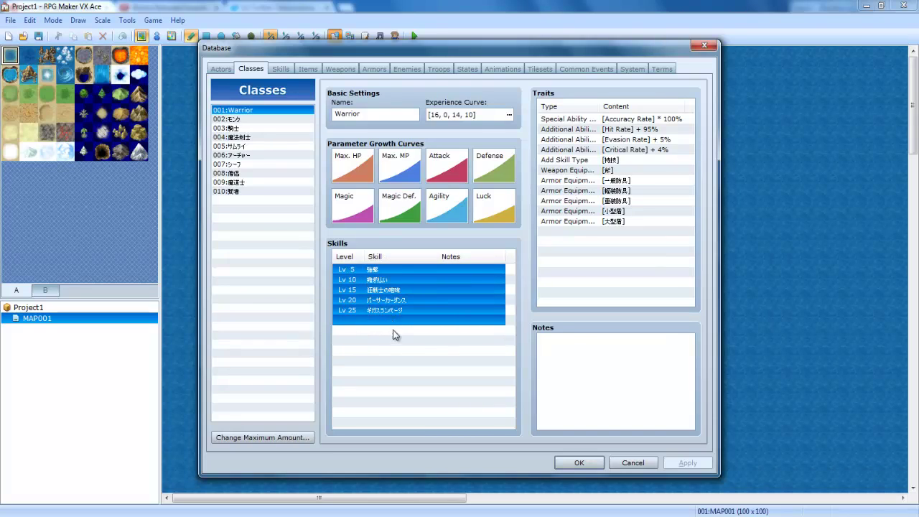
mouse_move(410, 344)
left_mouse_down()
mouse_move(353, 260)
mouse_move(380, 323)
mouse_move(369, 263)
mouse_move(332, 246)
mouse_move(404, 340)
left_mouse_up()
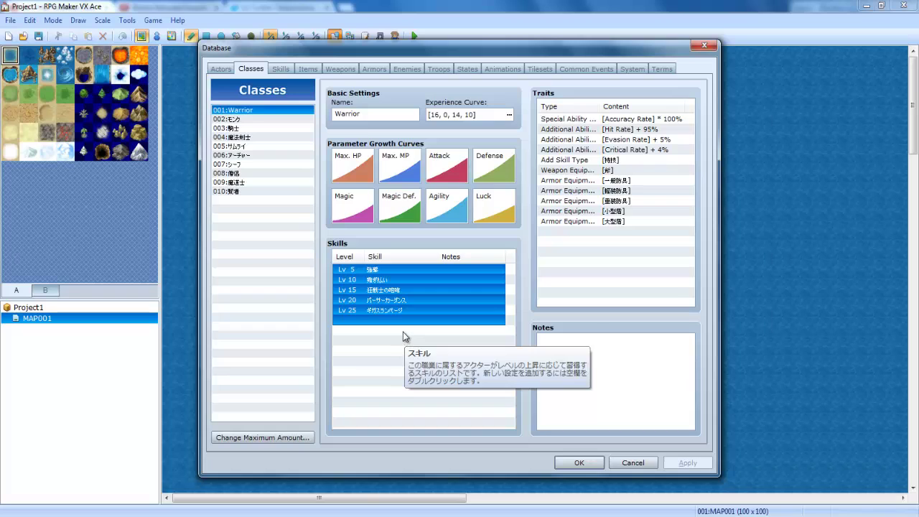
left_click_drag(402, 331, 359, 247)
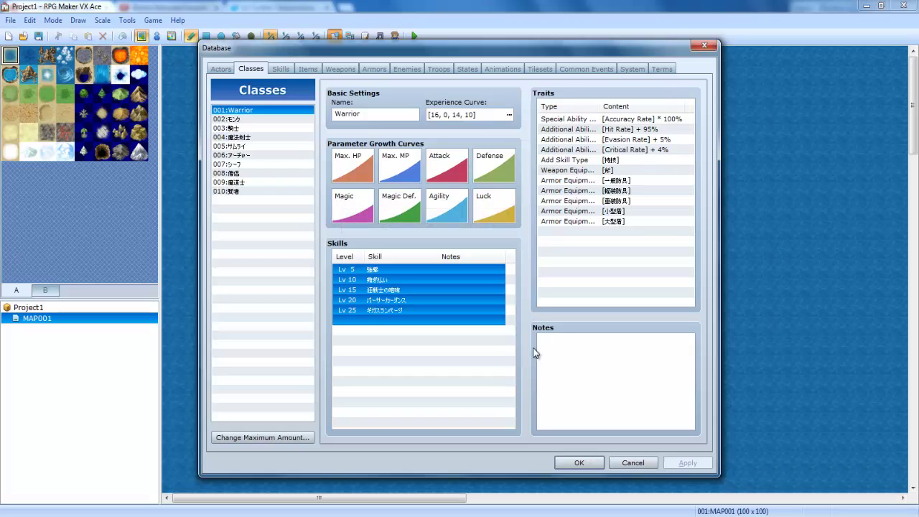
left_click_drag(406, 353, 360, 230)
left_click(431, 338)
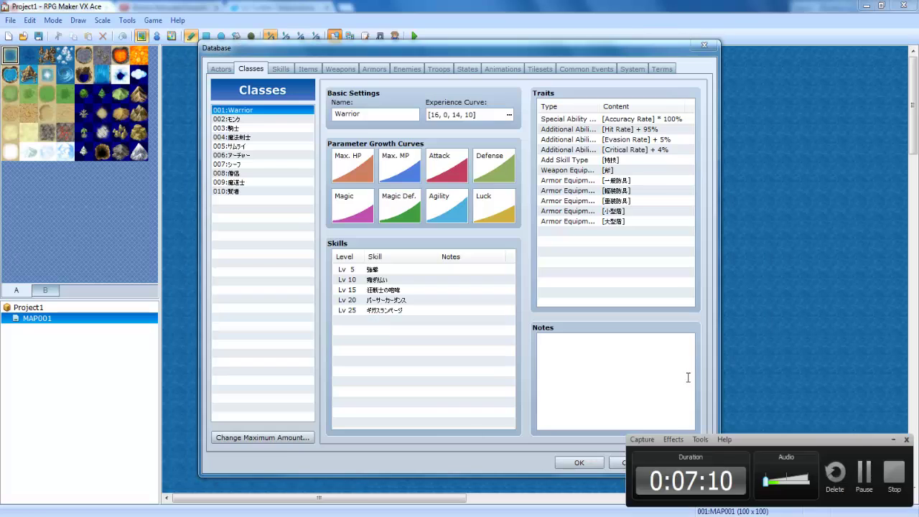